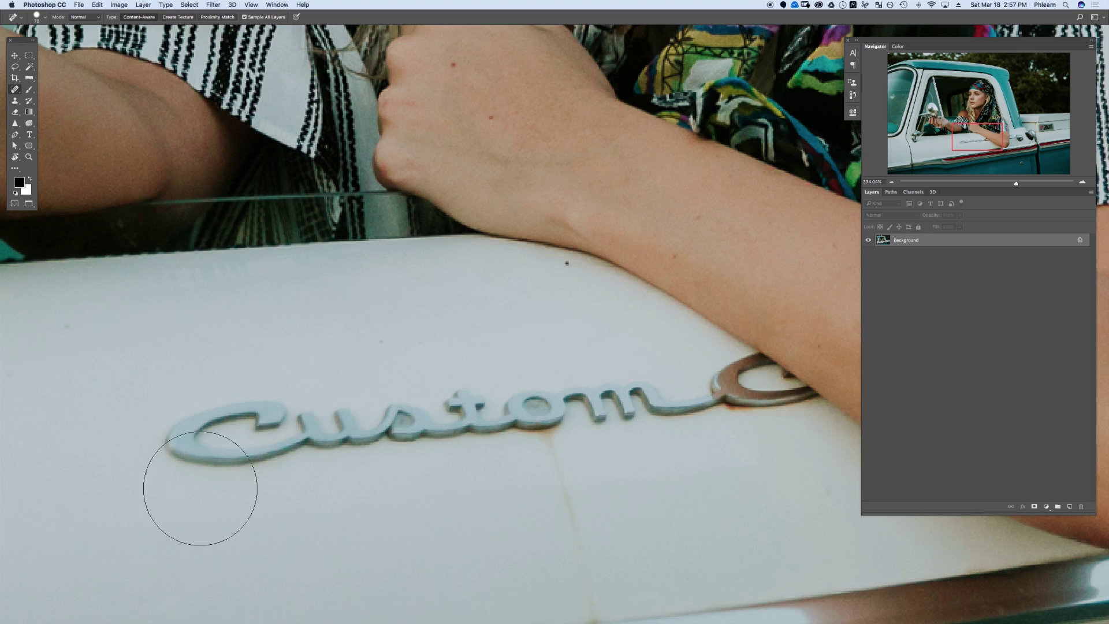
- Paint over the Custom lettering on the truck door with the Spot Healing Brush
mouse_move(255, 422)
left_mouse_down()
mouse_move(287, 423)
mouse_move(266, 438)
mouse_move(317, 431)
left_mouse_up()
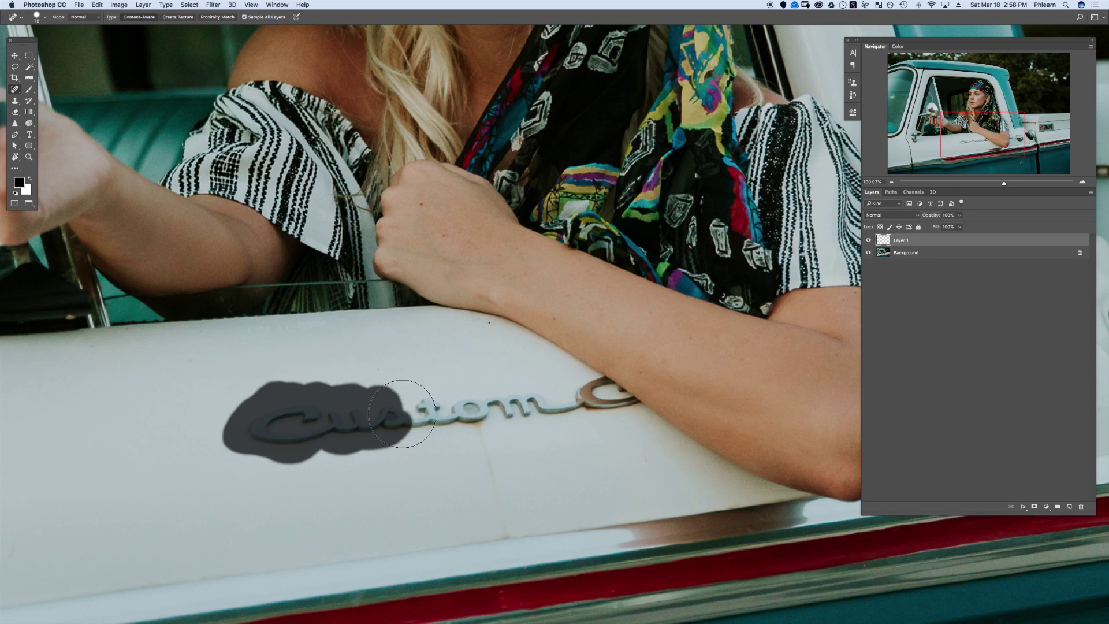
left_click_drag(540, 419, 546, 417)
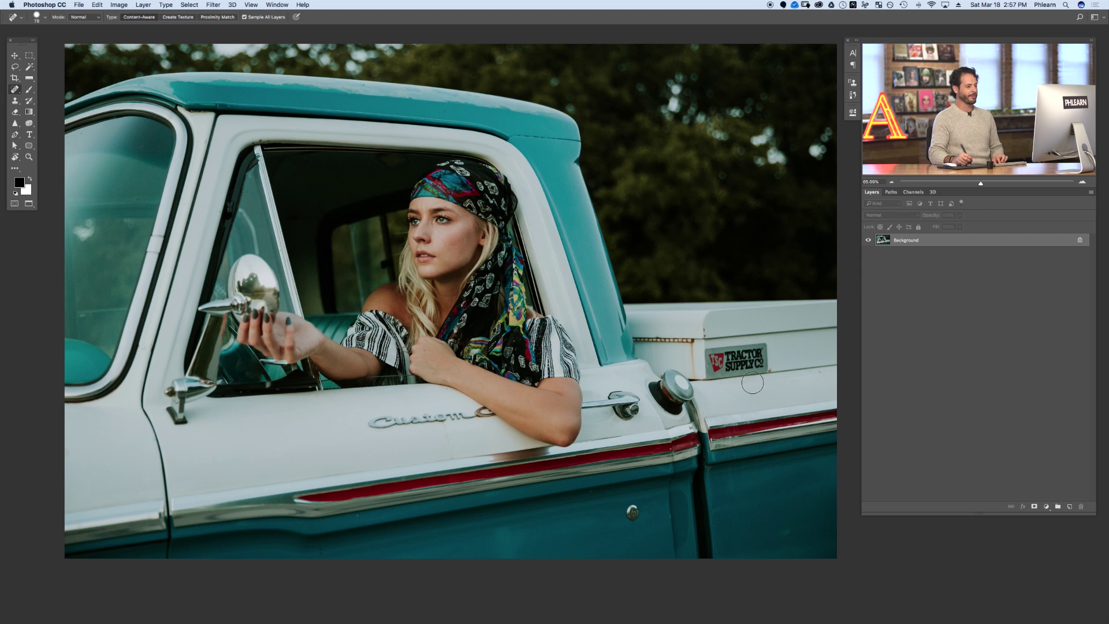
- Examine the Custom lettering under the forearm and the Tractor Supply sign on the truck bed
left_click_drag(737, 369, 576, 375)
left_click_drag(483, 393, 543, 381)
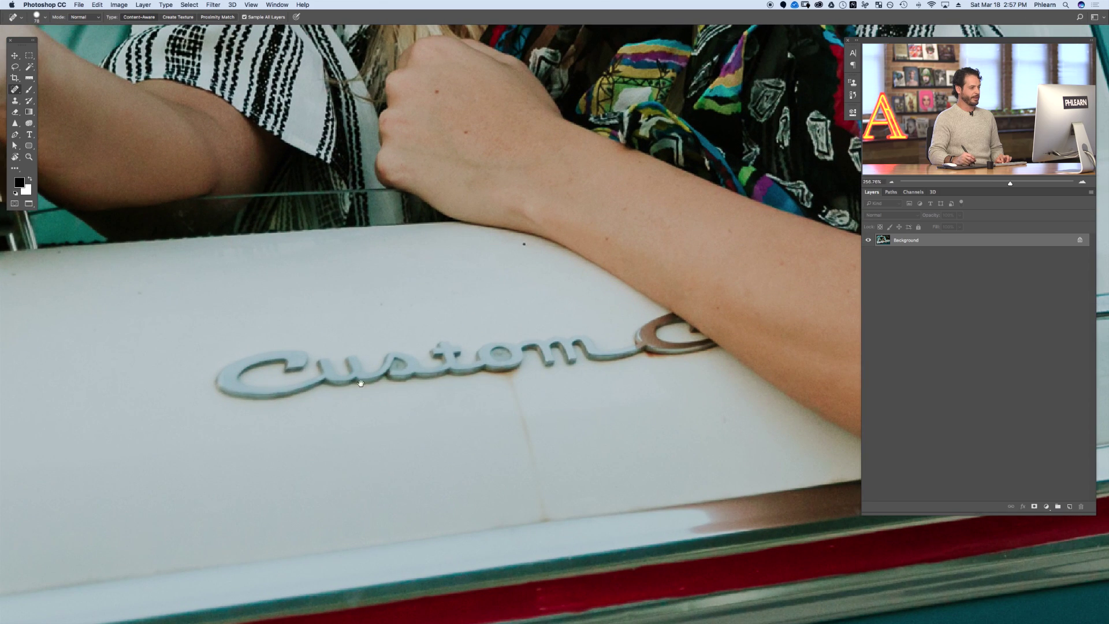
mouse_move(690, 369)
left_mouse_down()
mouse_move(514, 384)
mouse_move(501, 408)
mouse_move(453, 401)
mouse_move(473, 388)
left_mouse_up()
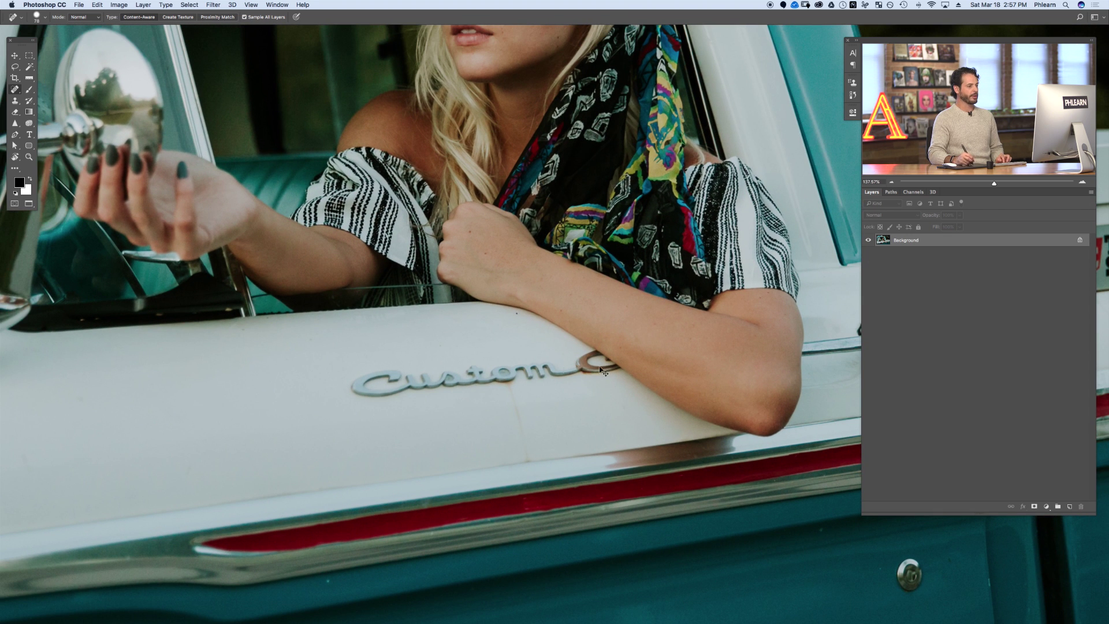
left_click_drag(704, 353, 576, 370)
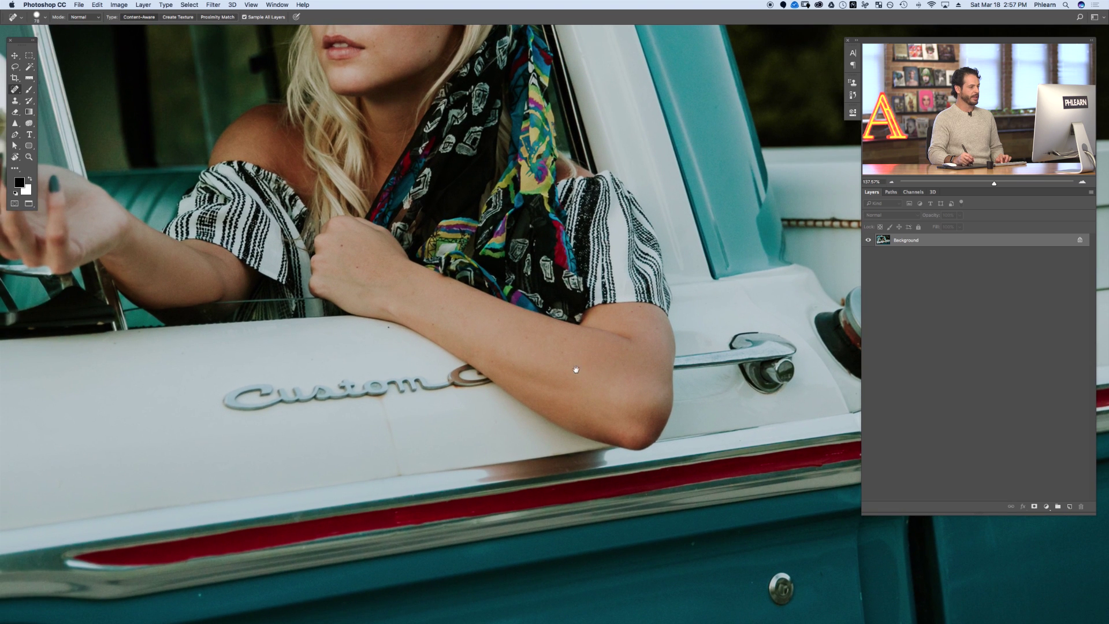
left_click_drag(657, 375, 460, 382)
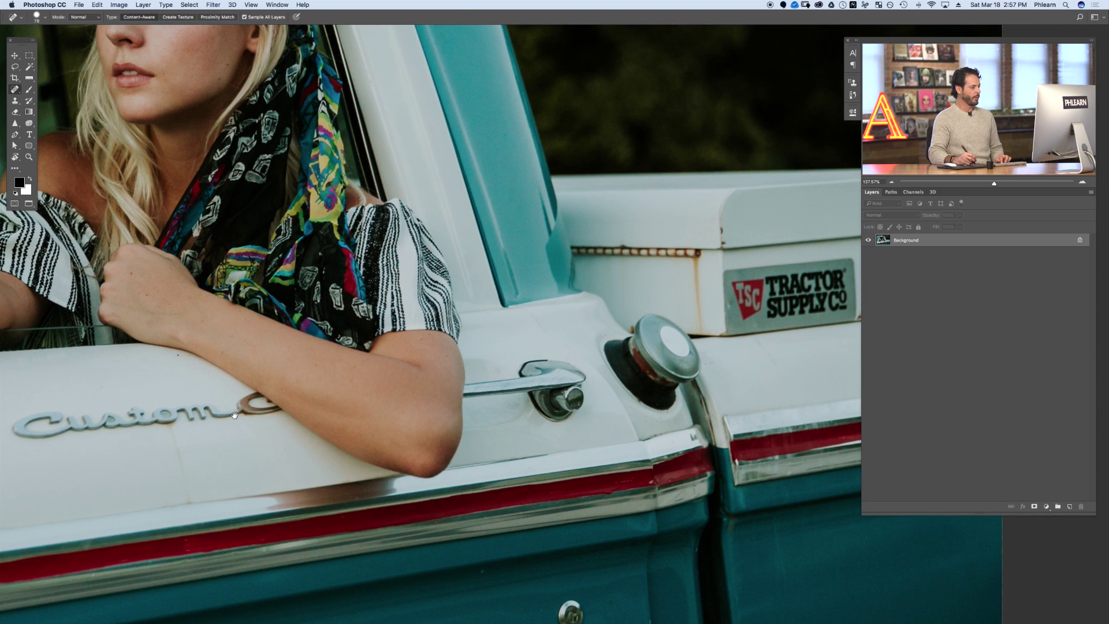
left_click_drag(275, 436, 558, 456)
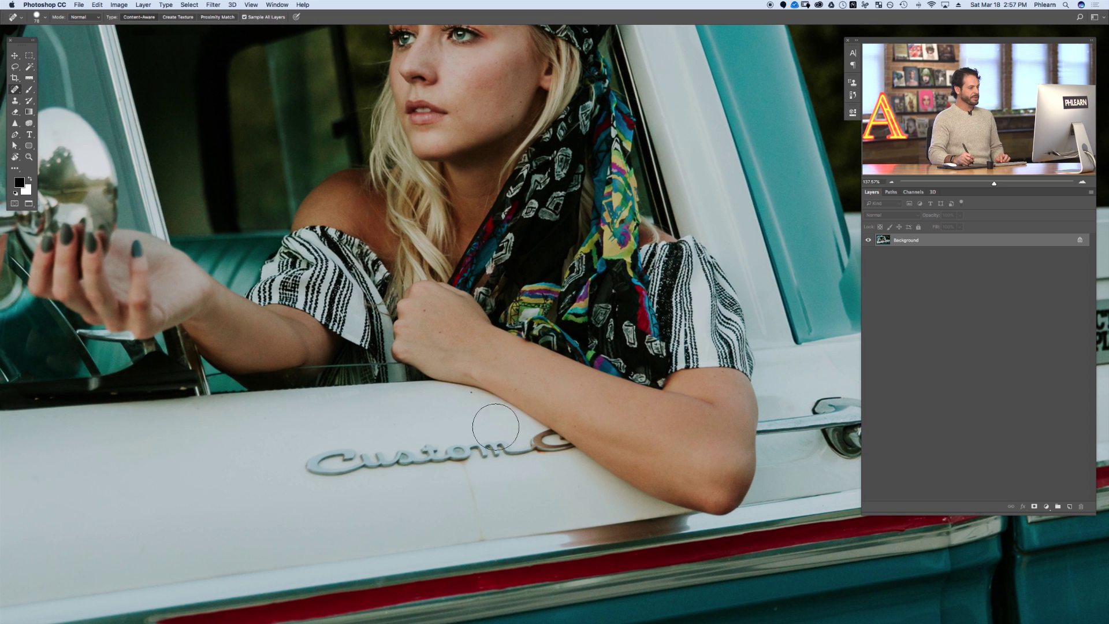
left_click_drag(410, 477, 439, 469)
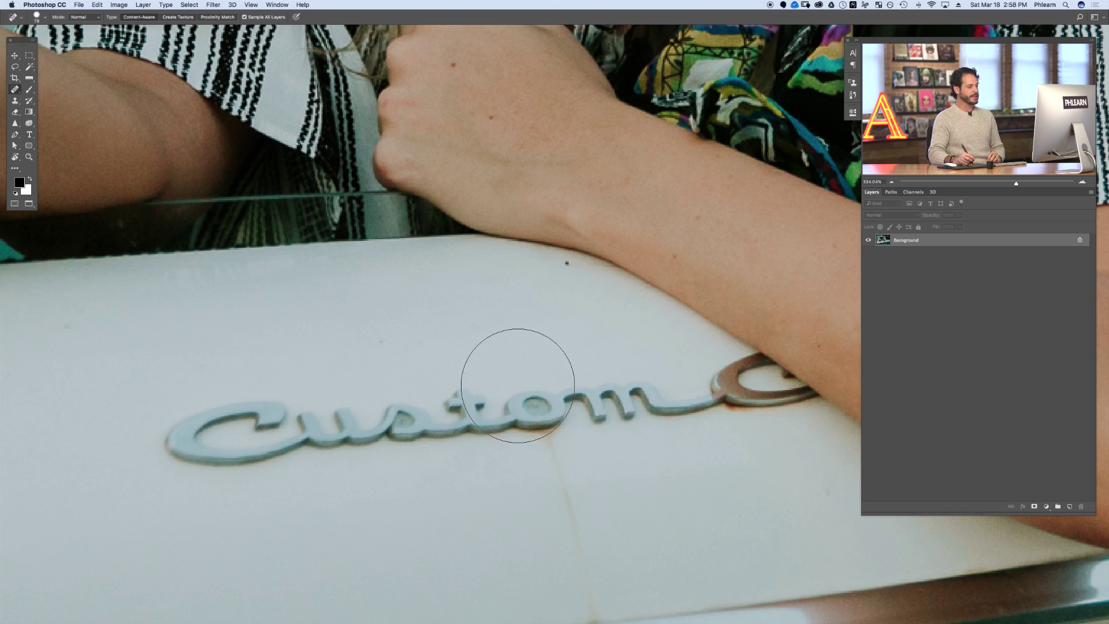
- Create a new empty layer above the Background and choose the Spot Healing Brush tool for retouching
left_click(1070, 507)
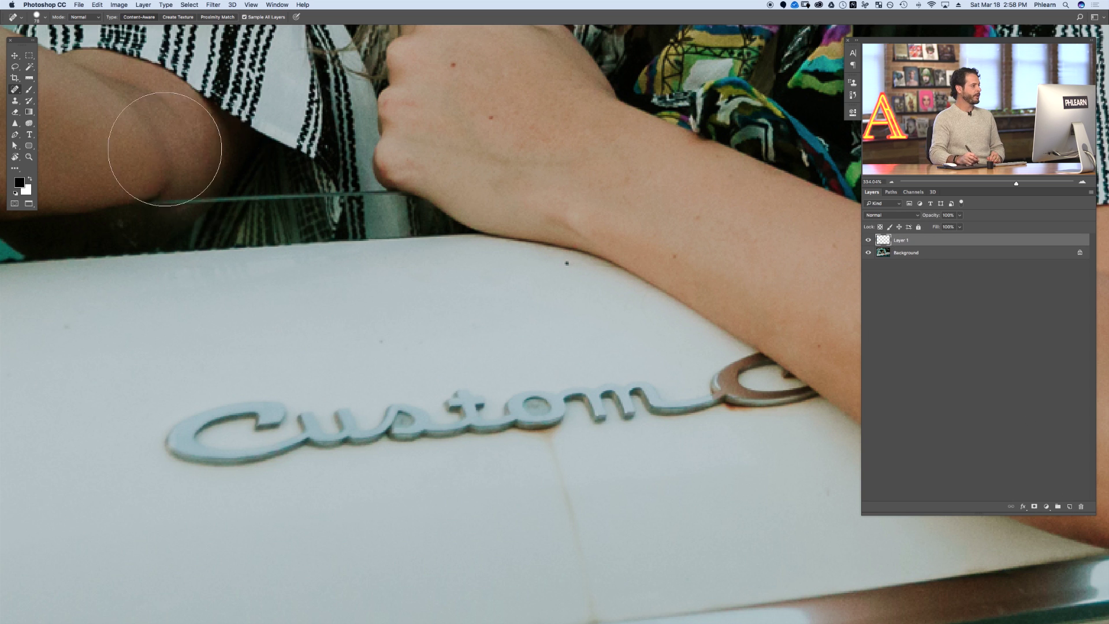
right_click(15, 91)
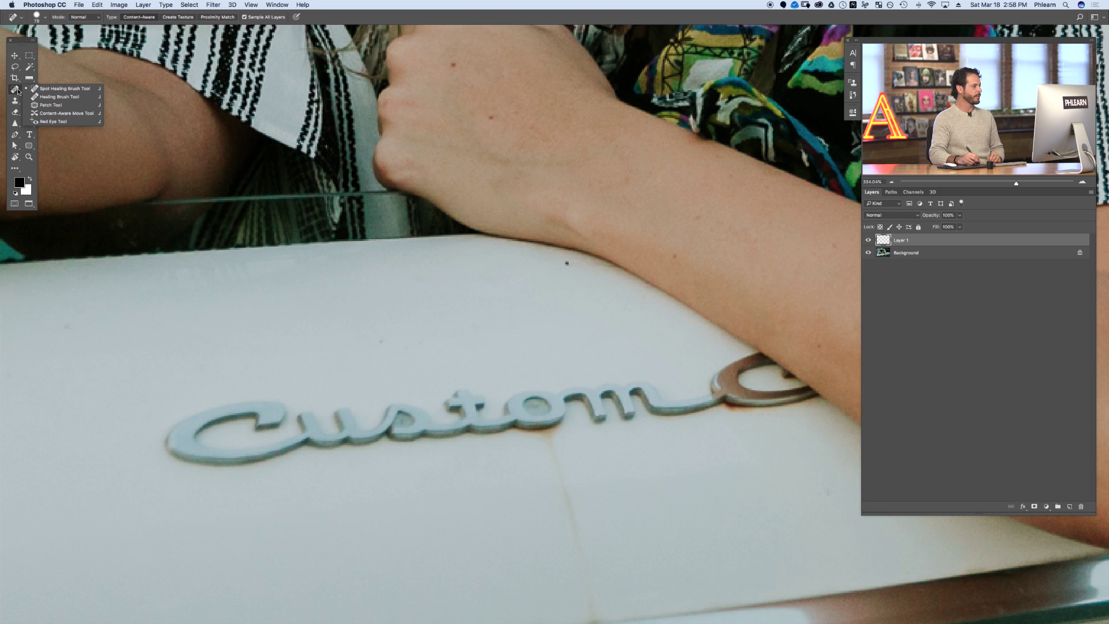
left_click(61, 90)
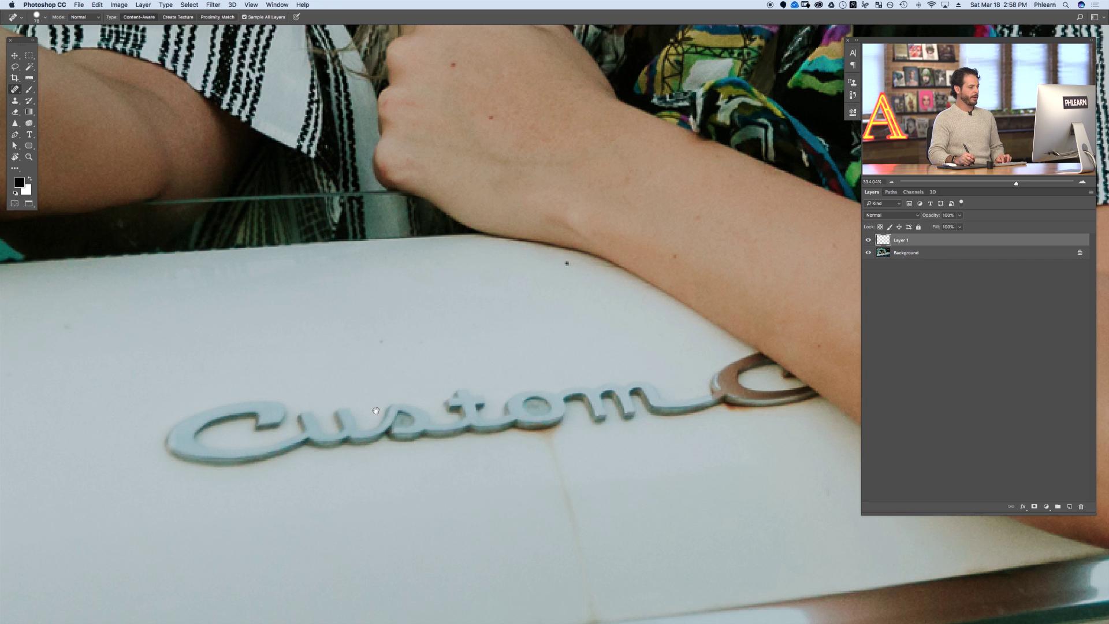
- Heal away the Custom lettering on the door, stopping short of the rusty letter that touches the forearm
mouse_move(375, 412)
left_mouse_down()
mouse_move(288, 434)
mouse_move(286, 423)
mouse_move(285, 447)
mouse_move(300, 427)
mouse_move(330, 444)
mouse_move(474, 403)
mouse_move(562, 413)
mouse_move(298, 428)
left_mouse_up()
left_click_drag(490, 436, 492, 494)
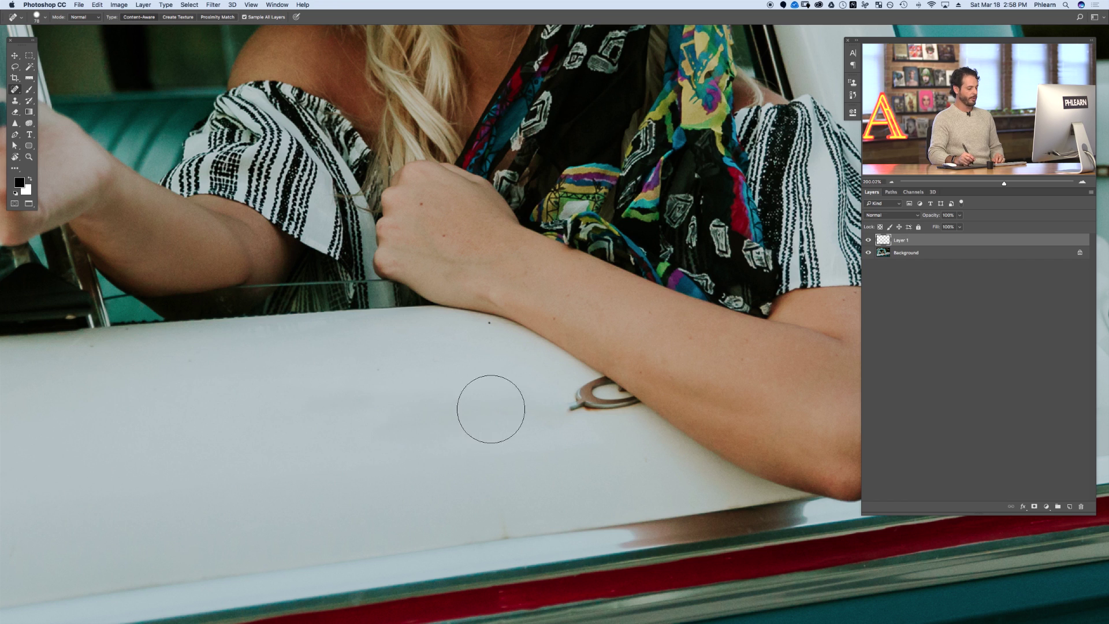
mouse_move(442, 441)
left_mouse_down()
mouse_move(403, 455)
mouse_move(468, 434)
left_mouse_up()
left_click_drag(372, 398, 598, 379)
left_click(648, 391, "super")
mouse_move(682, 377)
left_mouse_down()
mouse_move(482, 421)
mouse_move(424, 411)
left_mouse_up()
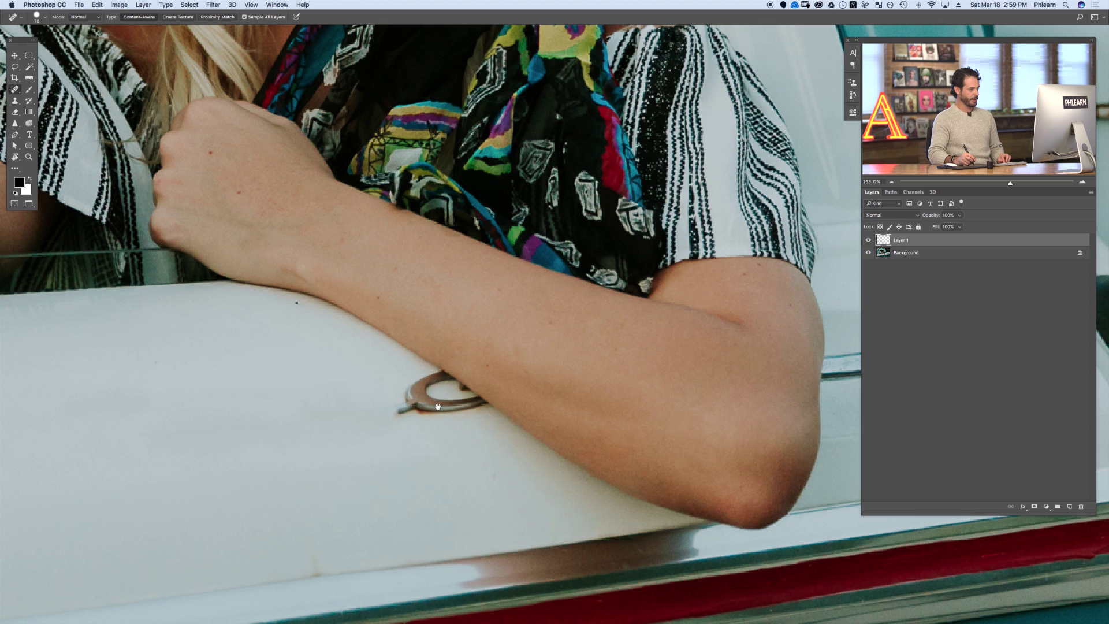
- Heal away the remaining rusty letter beside the forearm and the dark speck on the door near the wrist
mouse_move(440, 419)
left_mouse_down()
mouse_move(457, 404)
mouse_move(415, 404)
left_mouse_up()
mouse_move(384, 403)
left_mouse_down()
mouse_move(430, 347)
mouse_move(502, 387)
mouse_move(425, 405)
mouse_move(428, 414)
left_mouse_up()
mouse_move(477, 375)
left_mouse_down()
mouse_move(481, 393)
mouse_move(481, 371)
mouse_move(532, 415)
mouse_move(495, 376)
mouse_move(508, 370)
mouse_move(498, 391)
mouse_move(495, 372)
left_mouse_up()
left_click(437, 336)
left_click(497, 374)
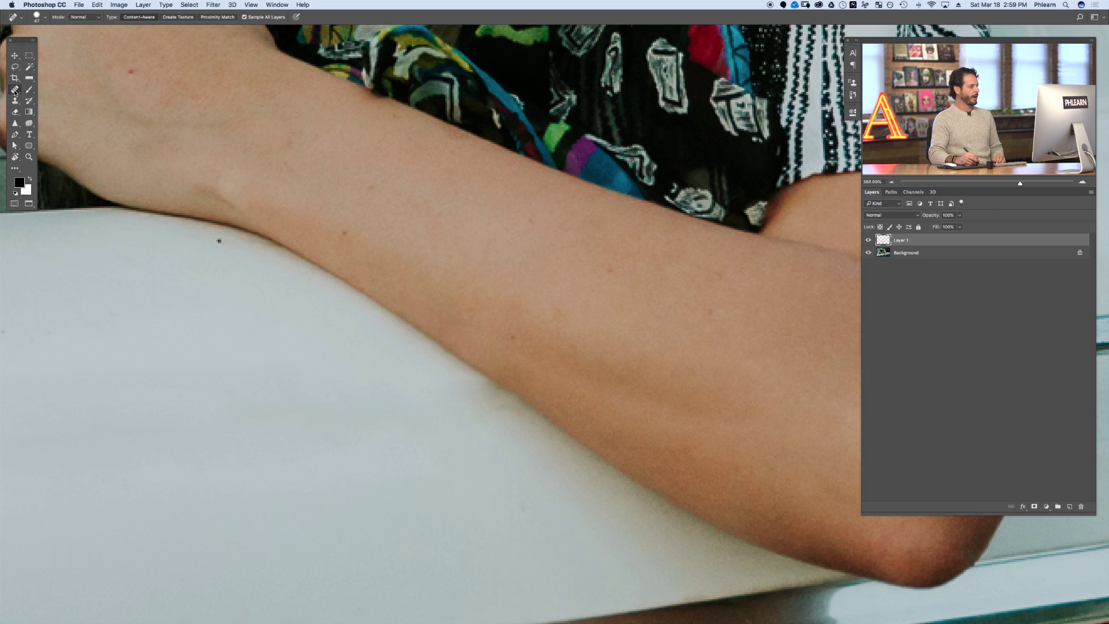
left_click(219, 242)
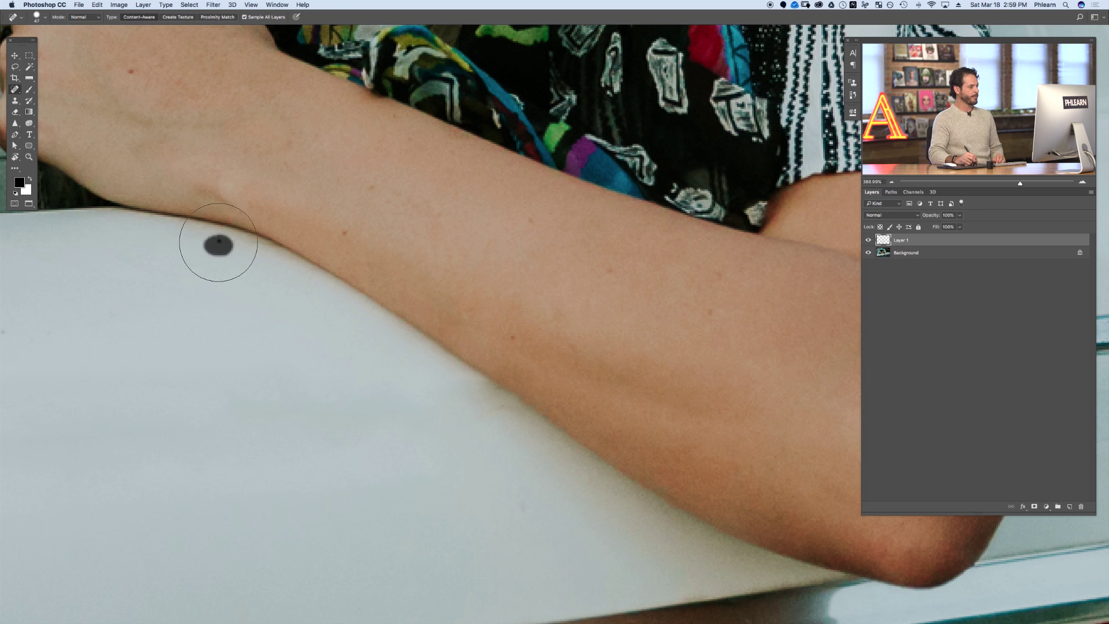
mouse_move(557, 421)
left_mouse_down()
mouse_move(512, 441)
mouse_move(532, 437)
mouse_move(540, 463)
left_mouse_up()
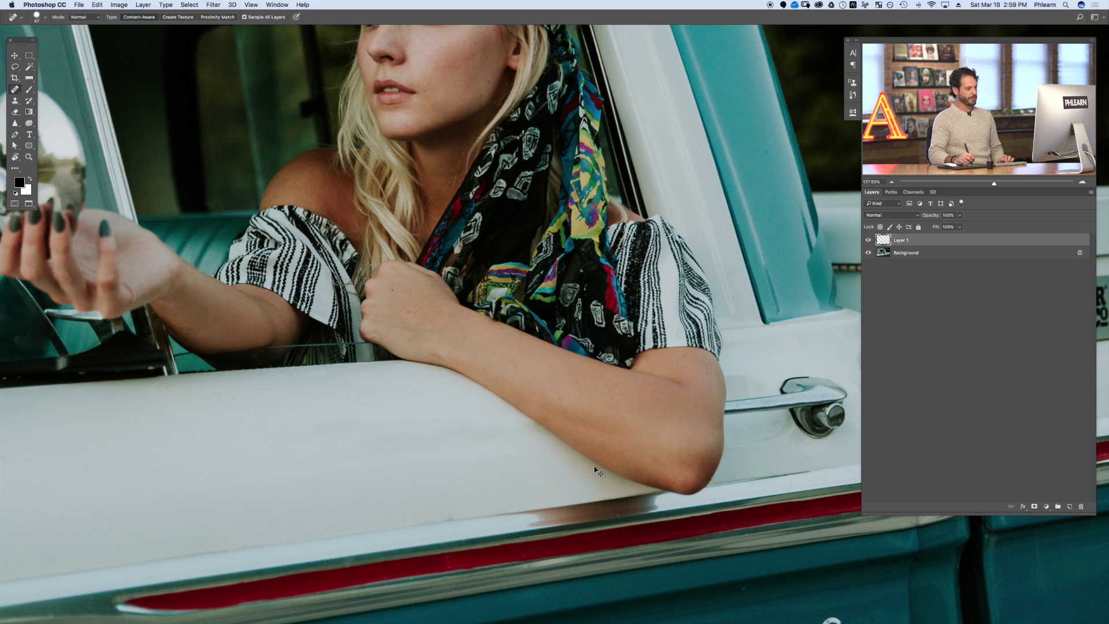
- Compare the door before and after the healing by hiding and showing Layer 1
left_click(868, 241)
left_click(868, 240)
left_click(868, 240)
left_click(868, 240)
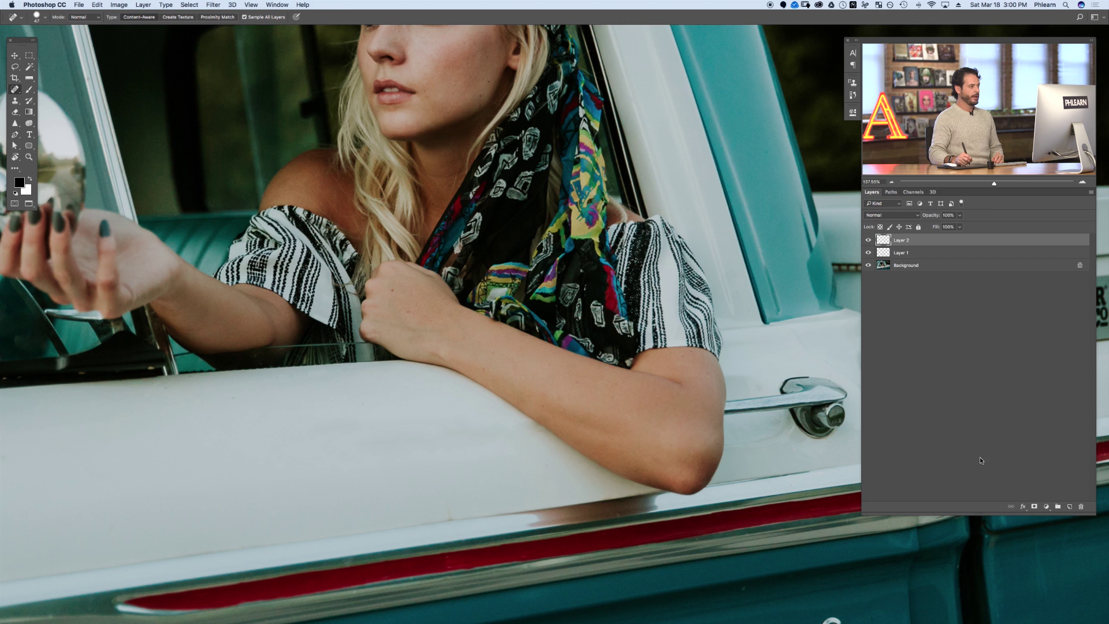
- Switch to the Clone Stamp tool, try sampling only the Current Layer, and set its sampling back to Current & Below
key("s")
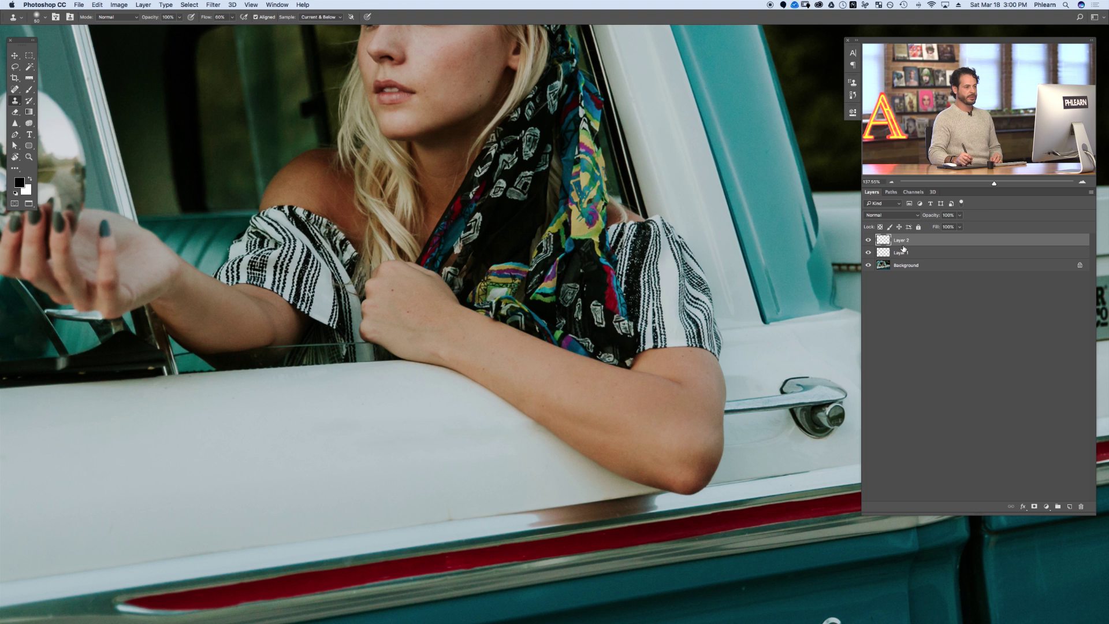
left_click(328, 20)
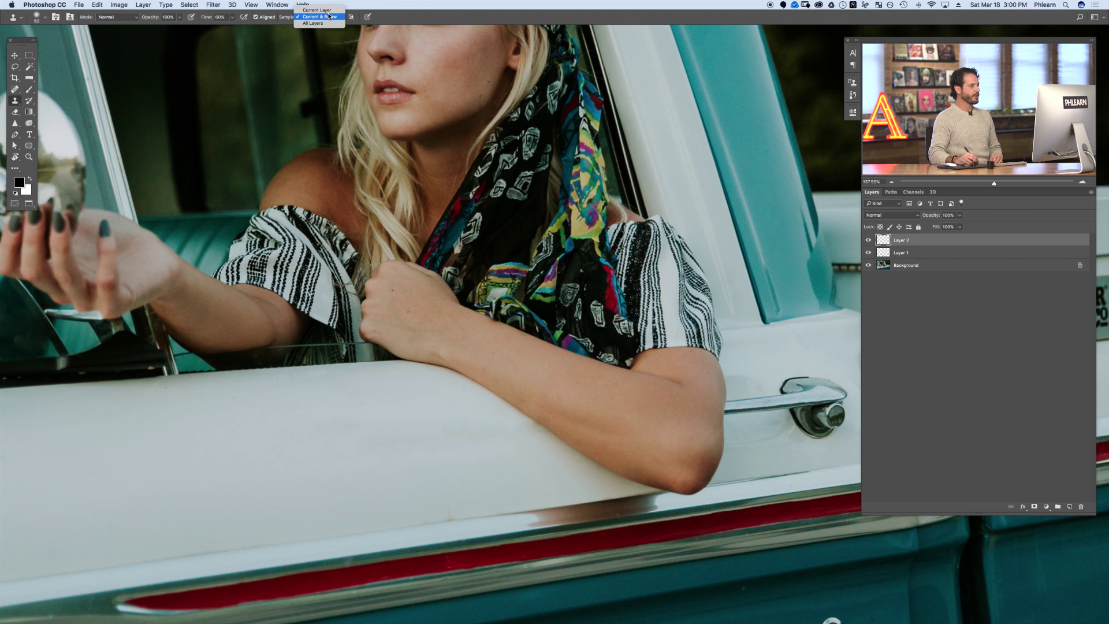
left_click(329, 11)
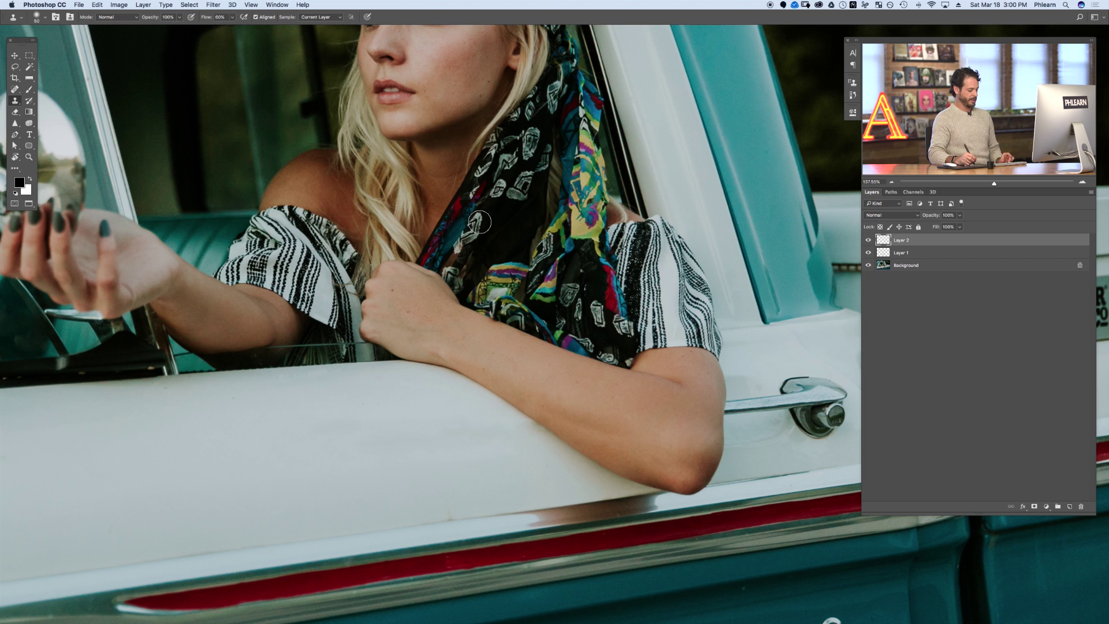
left_click_drag(507, 249, 526, 275)
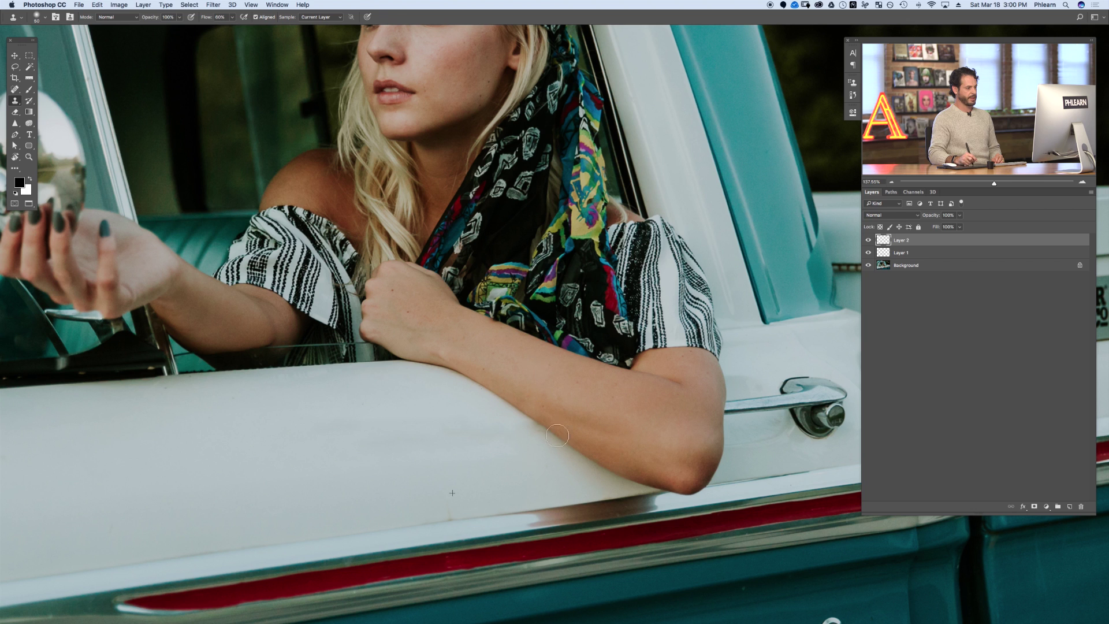
left_click(324, 17)
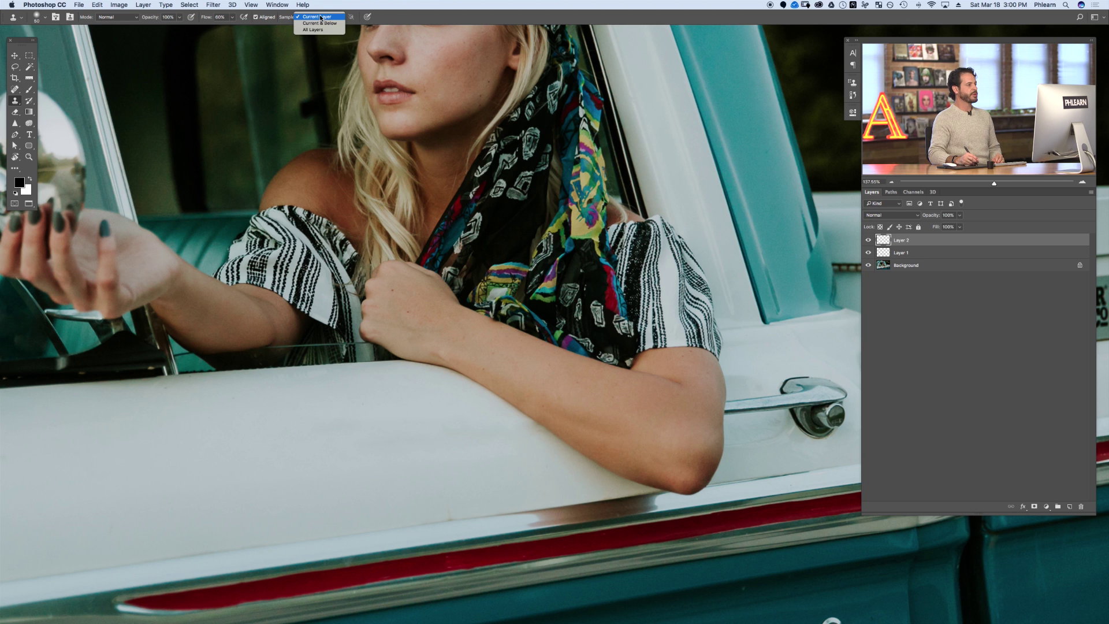
left_click(323, 24)
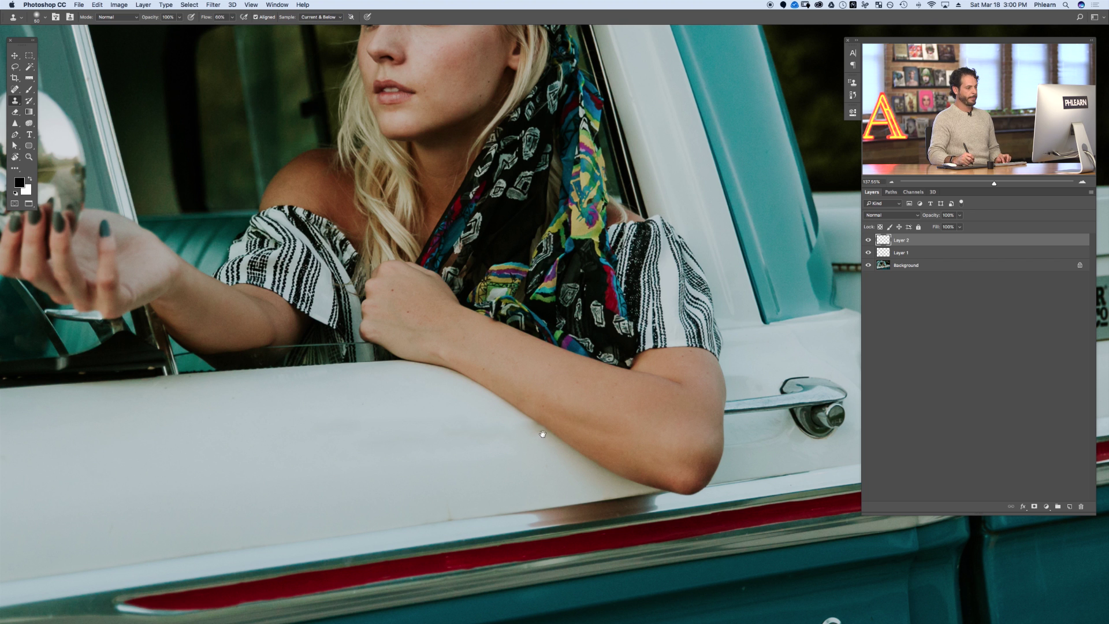
- Try cloning the forearm's clean edge over the blurred patch, and test the brush preview with skin and scarf samples over the door
scroll(540, 431, "up", 5)
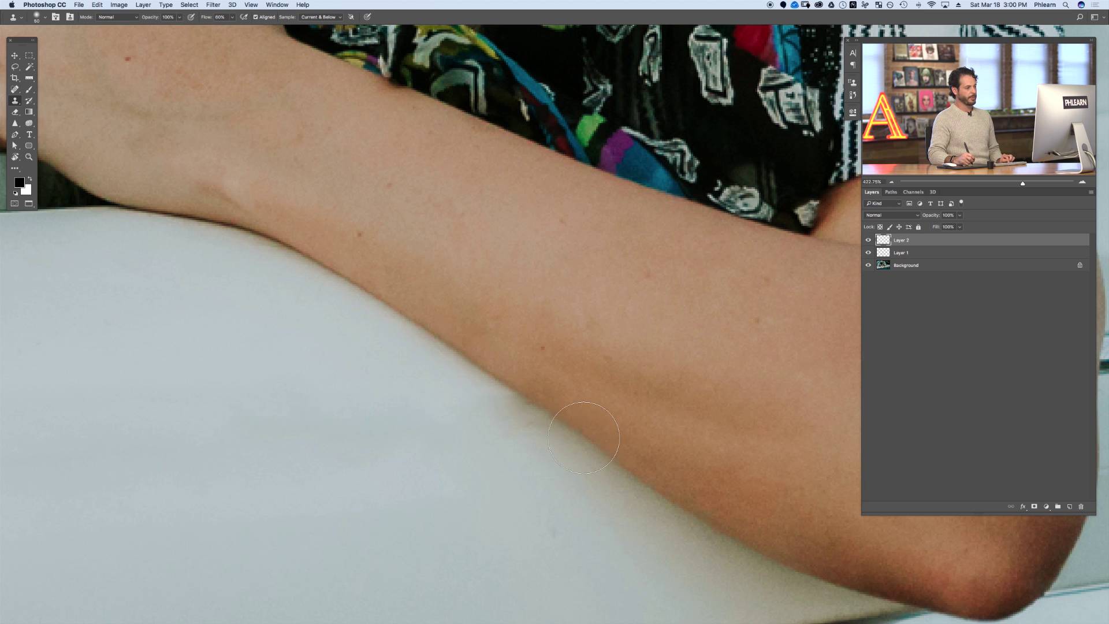
left_click(584, 438, "alt")
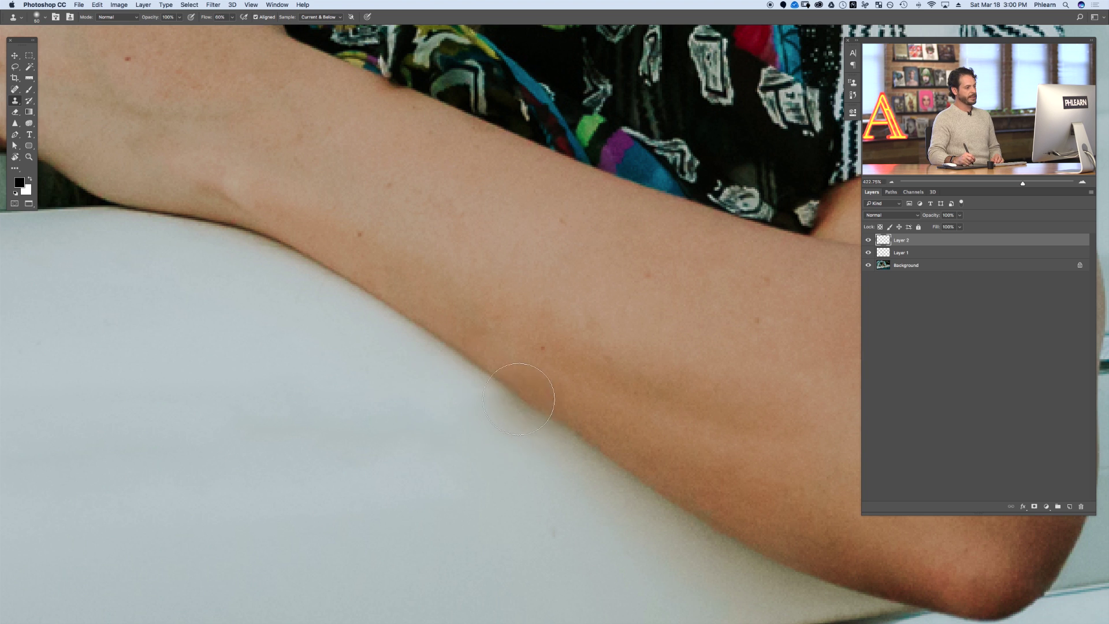
mouse_move(531, 410)
left_mouse_down()
mouse_move(525, 401)
mouse_move(553, 423)
left_mouse_up()
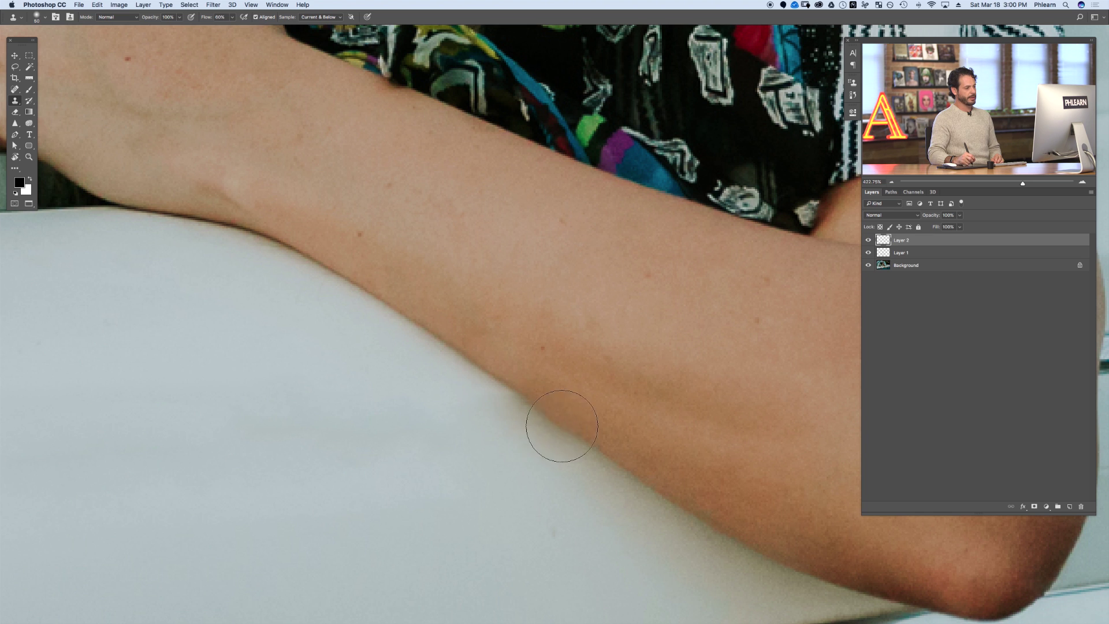
mouse_move(503, 396)
left_mouse_down()
mouse_move(414, 397)
mouse_move(445, 410)
left_mouse_up()
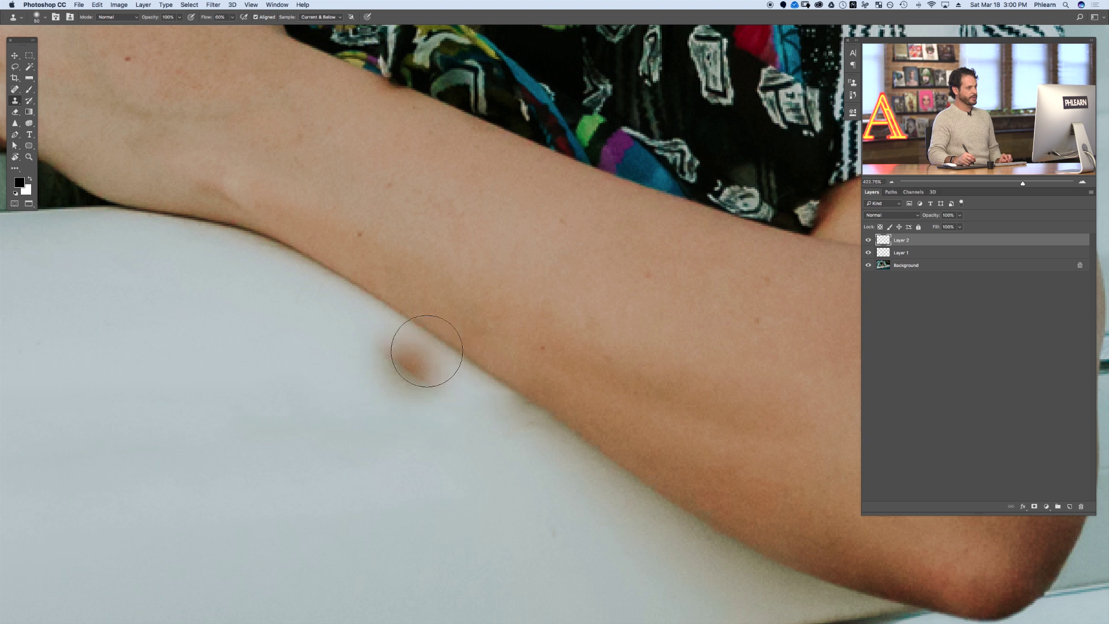
left_click_drag(508, 246, 506, 384)
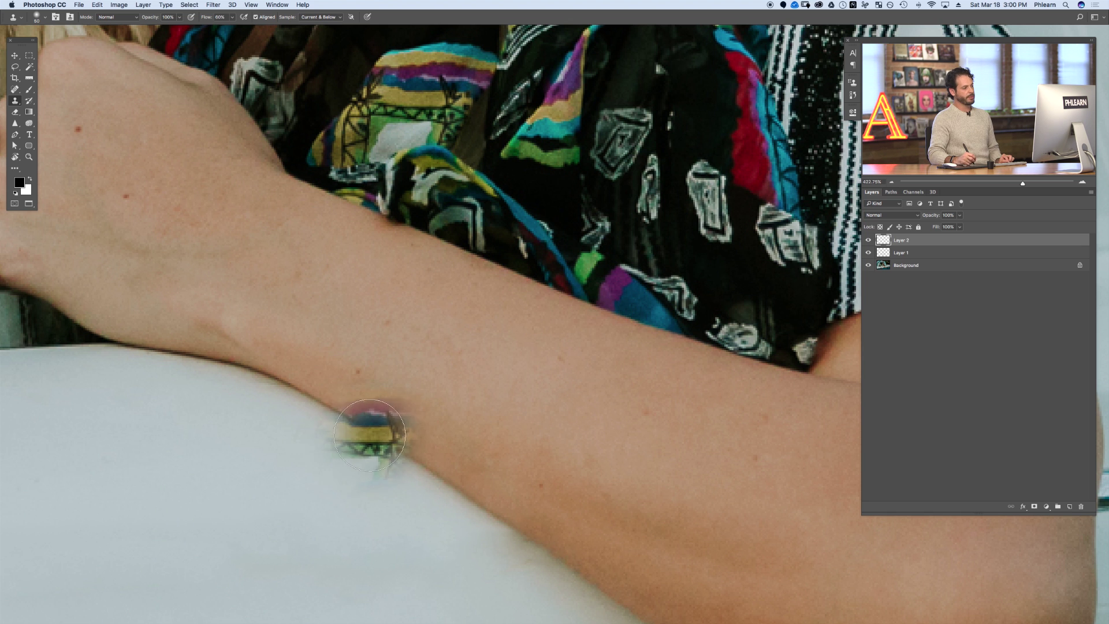
scroll(545, 456, "down", 5)
scroll(539, 448, "right", 3)
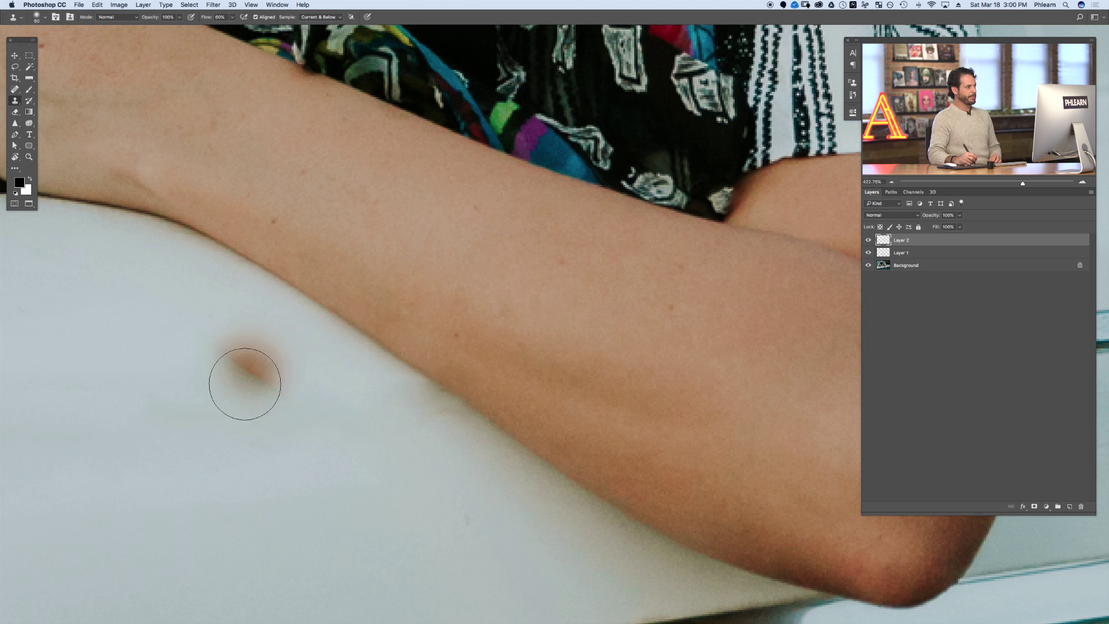
- Turn the clone source's Show Overlay option off and back on
left_click(277, 5)
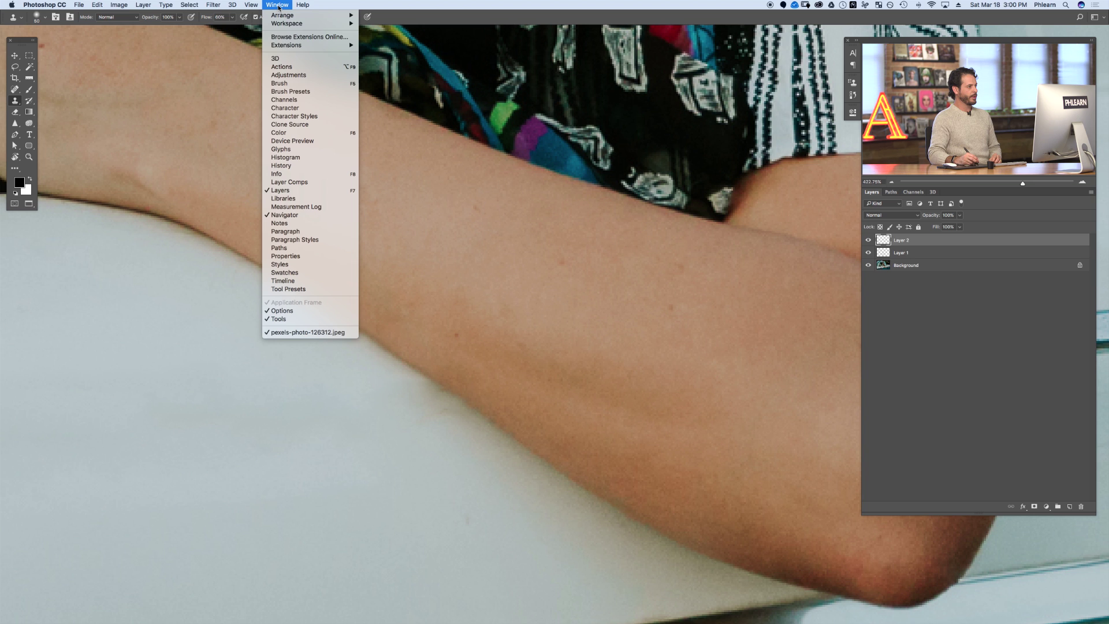
left_click(301, 124)
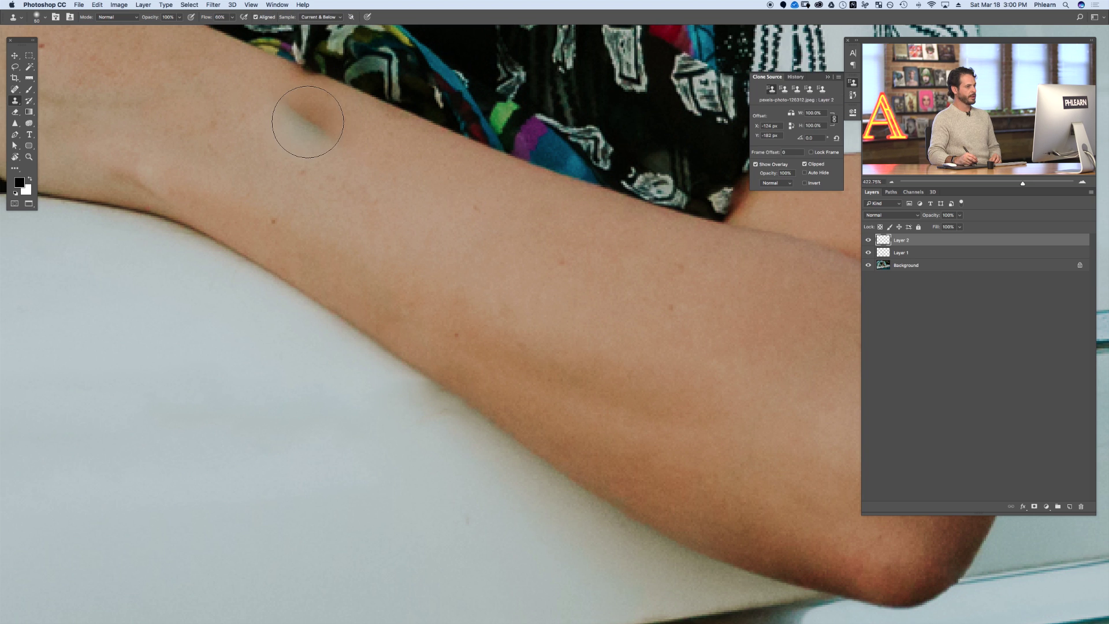
left_click(756, 164)
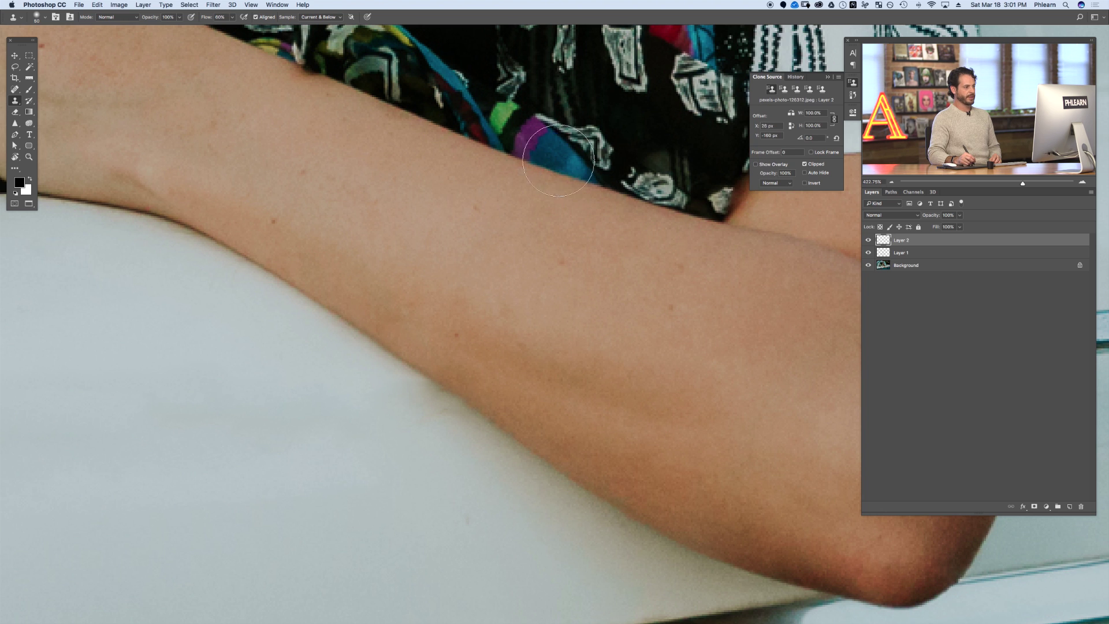
left_click(758, 165)
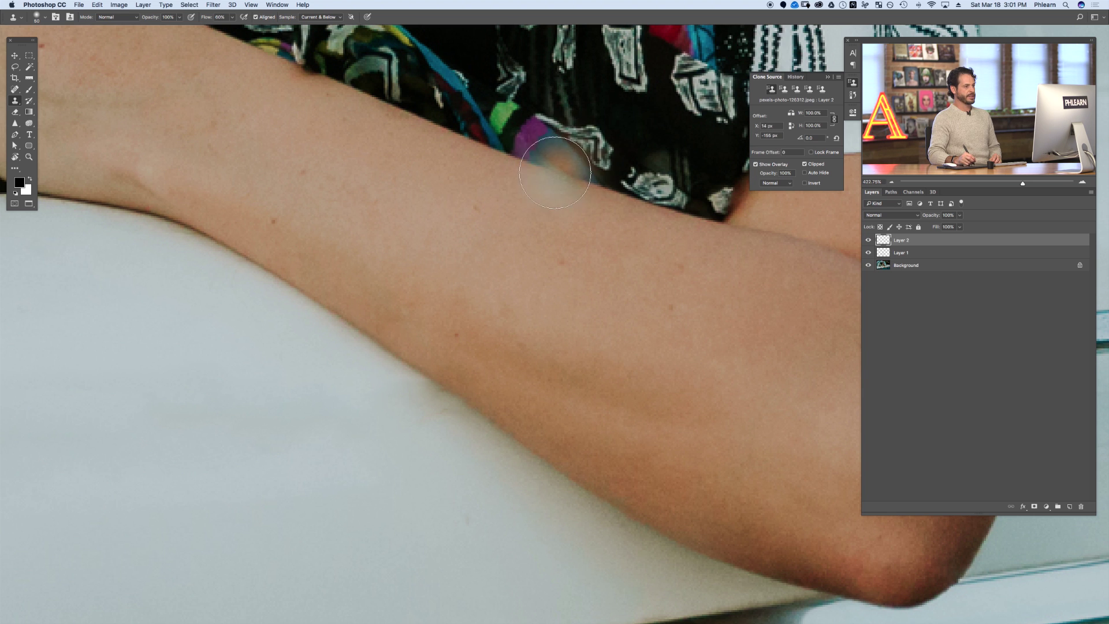
left_click(853, 83)
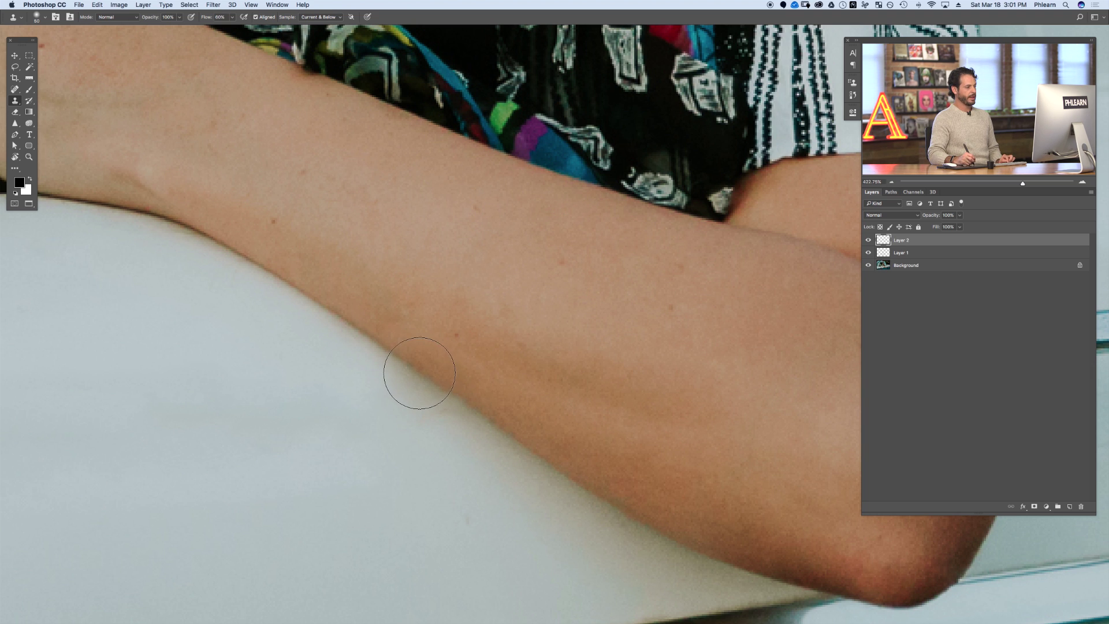
- Clone the clean boundary between forearm and door over the blurred patch left where the lettering met the arm
mouse_move(422, 373)
left_mouse_down()
mouse_move(385, 355)
mouse_move(380, 338)
mouse_move(429, 373)
mouse_move(348, 317)
mouse_move(475, 412)
mouse_move(365, 340)
mouse_move(423, 374)
left_mouse_up()
left_click(475, 412, "alt")
mouse_move(595, 379)
left_mouse_down()
mouse_move(562, 391)
mouse_move(573, 389)
left_mouse_up()
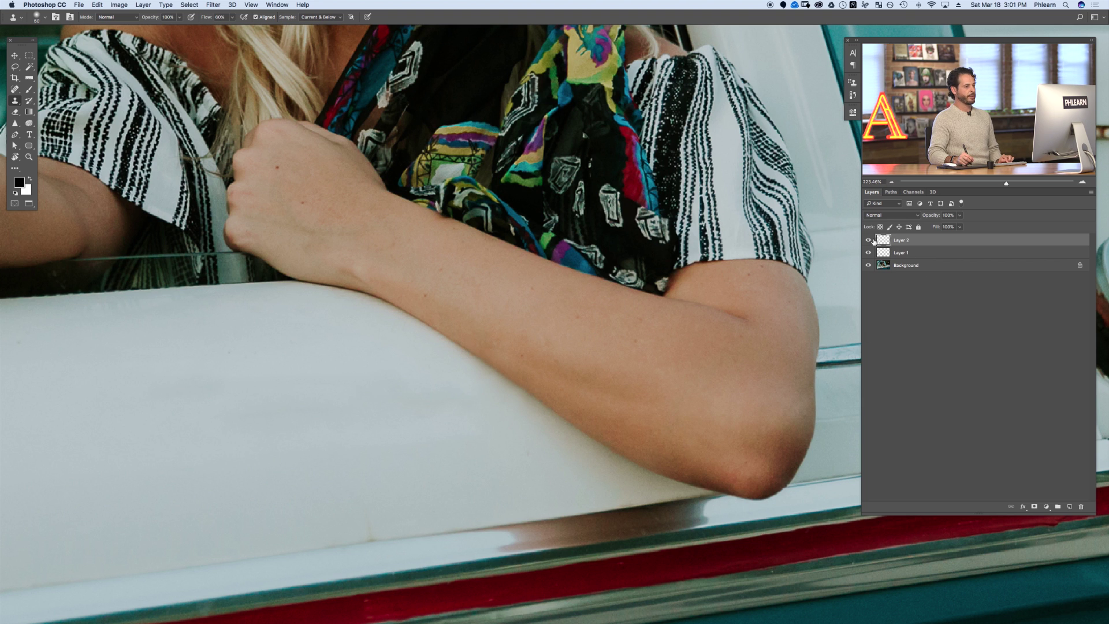
- Compare the cloned arm edge by toggling Layer 2's visibility, and examine the retouched door in the whole image
left_click(869, 240)
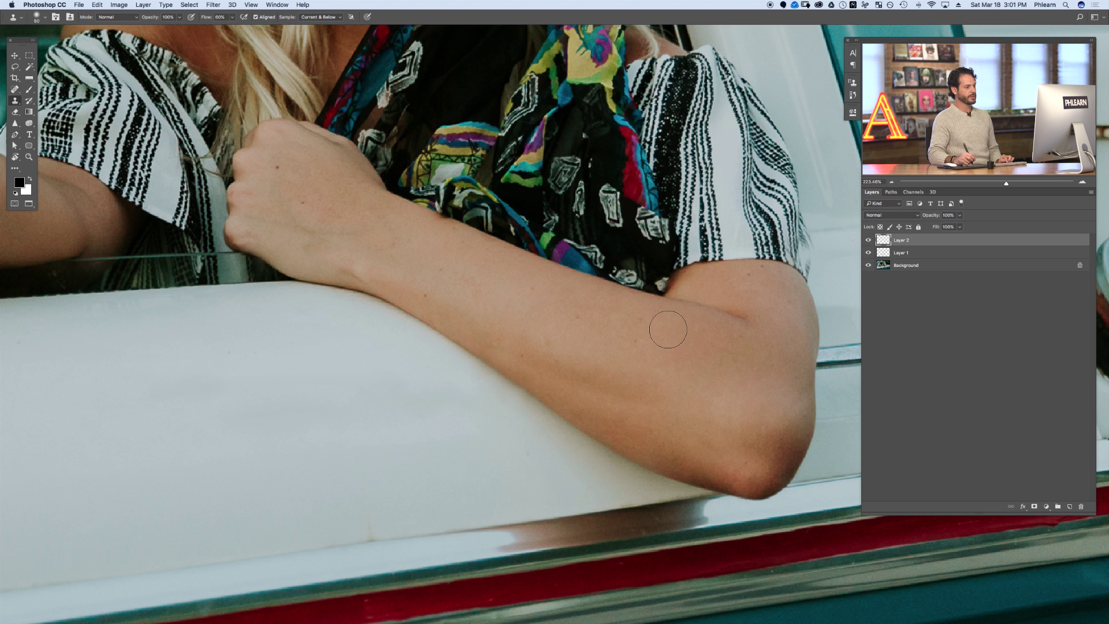
key("super+0")
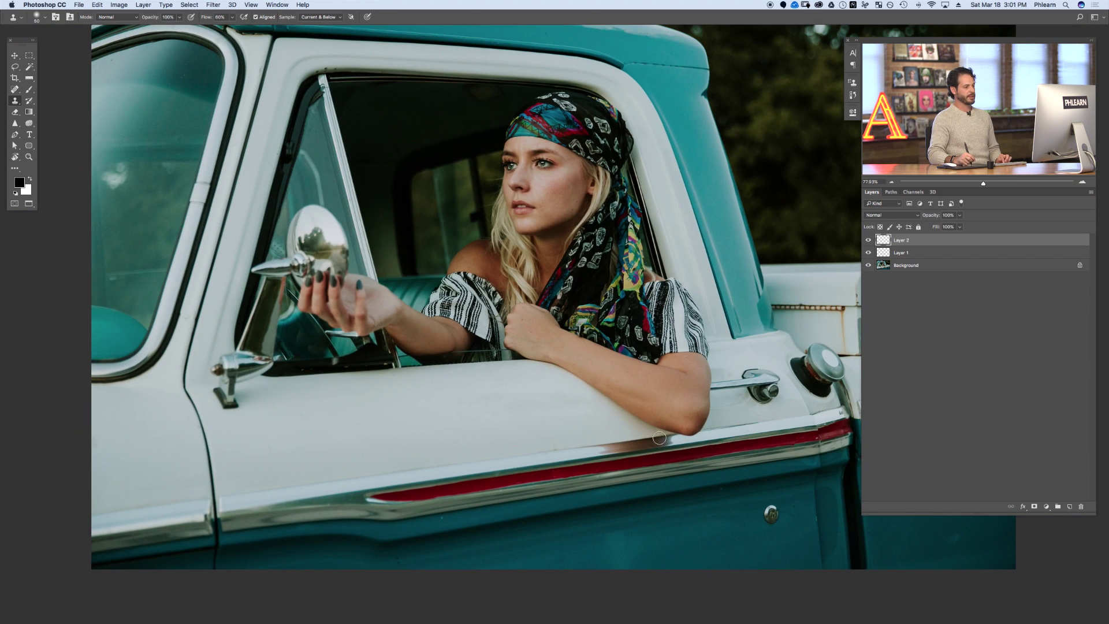
left_click_drag(657, 423, 530, 439)
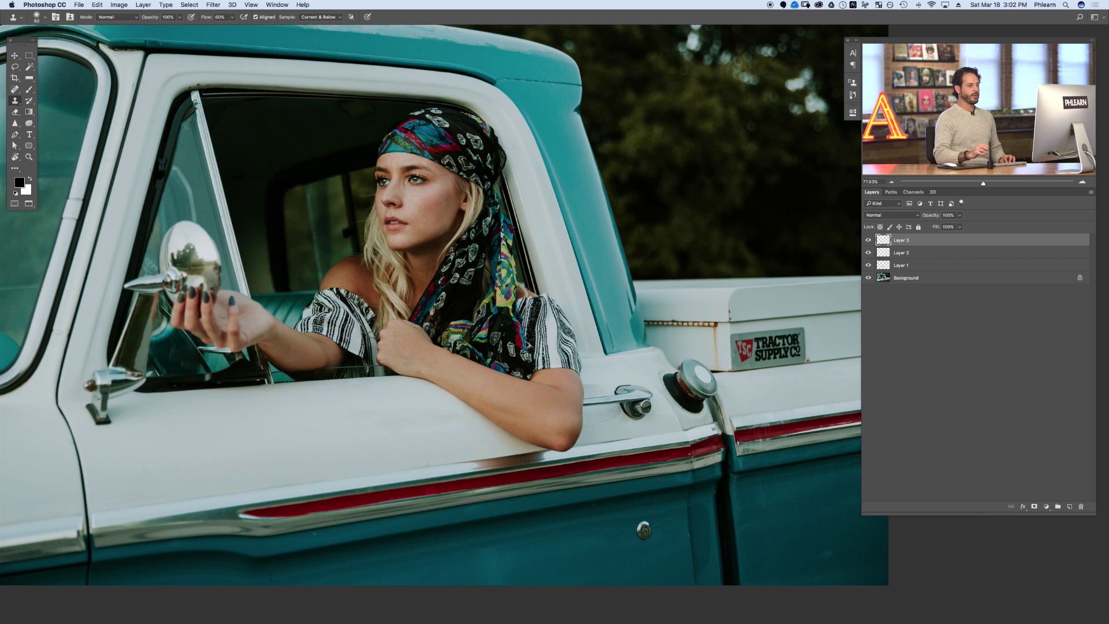
- Add a new empty layer above Layer 2 and switch to the Spot Healing Brush for the Tractor Supply Co sign
key("super+alt+shift+n")
left_click_drag(748, 345, 462, 298)
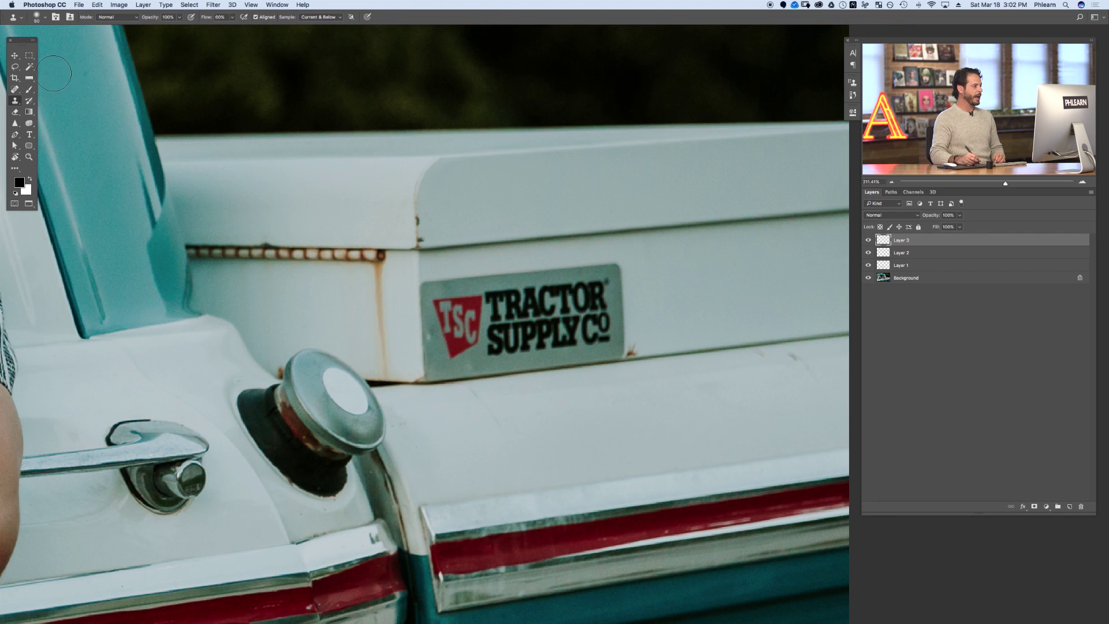
left_click(14, 90)
- Try removing the whole Tractor Supply Co sign with the Spot Healing Brush, and undo the stroke
mouse_move(464, 271)
left_mouse_down()
mouse_move(621, 271)
mouse_move(631, 318)
mouse_move(604, 334)
mouse_move(612, 356)
mouse_move(426, 379)
mouse_move(422, 298)
mouse_move(453, 284)
mouse_move(477, 320)
mouse_move(472, 347)
mouse_move(552, 348)
left_mouse_up()
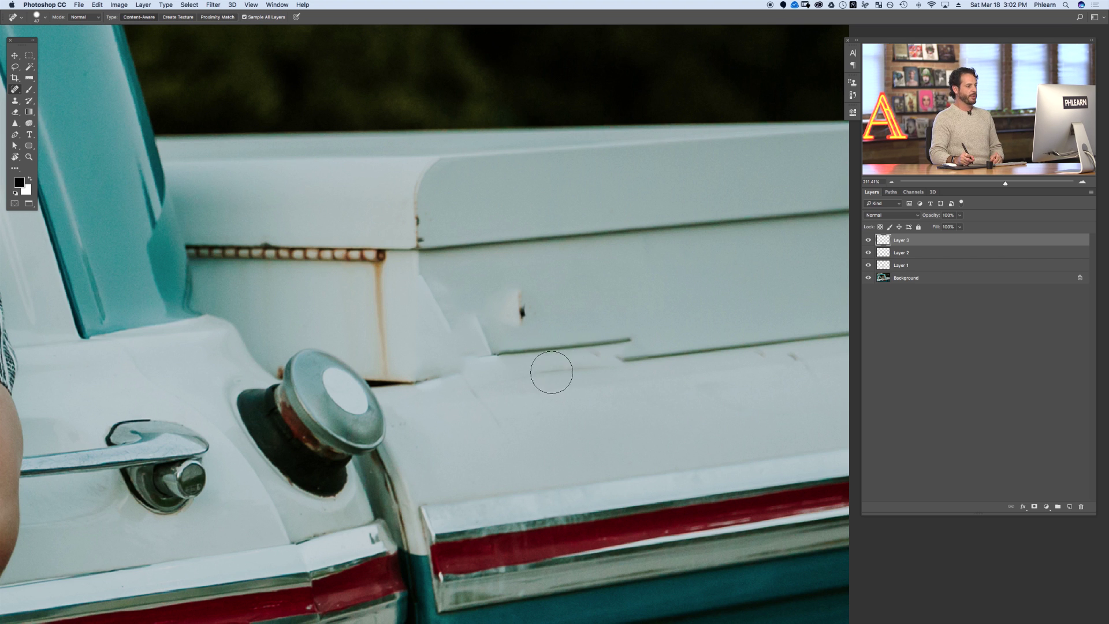
key("super+z")
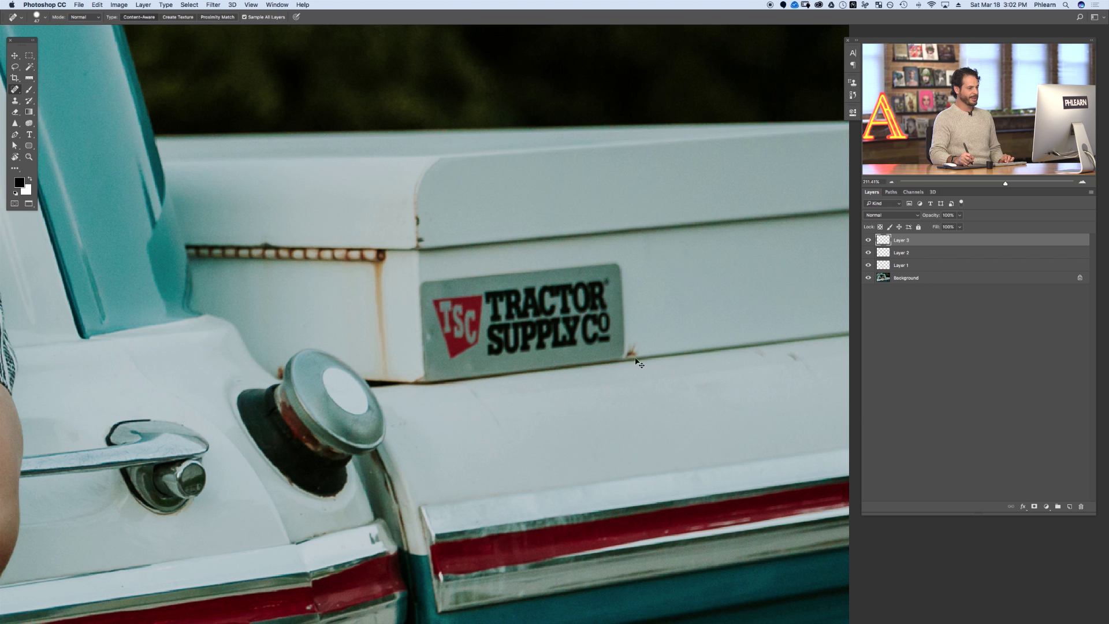
- Test the Spot Healing Brush by painting away the round lock on the teal door panel, and undo the removal
left_click_drag(547, 415, 523, 415)
left_click_drag(444, 497, 652, 289)
left_click_drag(504, 463, 545, 451)
left_click_drag(515, 405, 520, 427)
left_click_drag(609, 401, 613, 400)
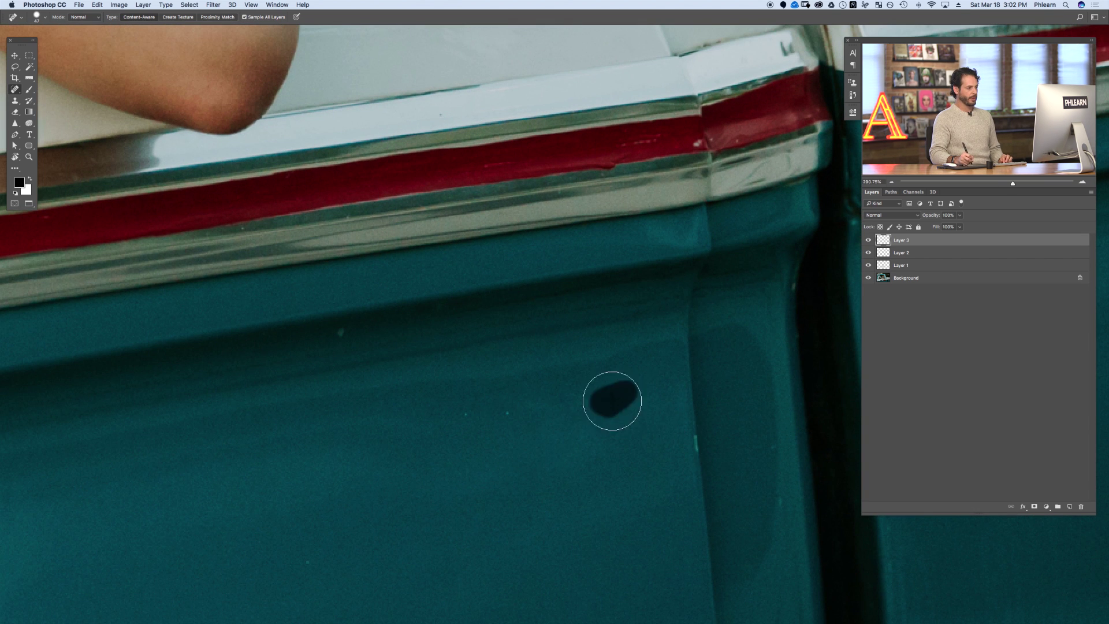
mouse_move(586, 447)
left_mouse_down()
mouse_move(558, 455)
mouse_move(568, 451)
left_mouse_up()
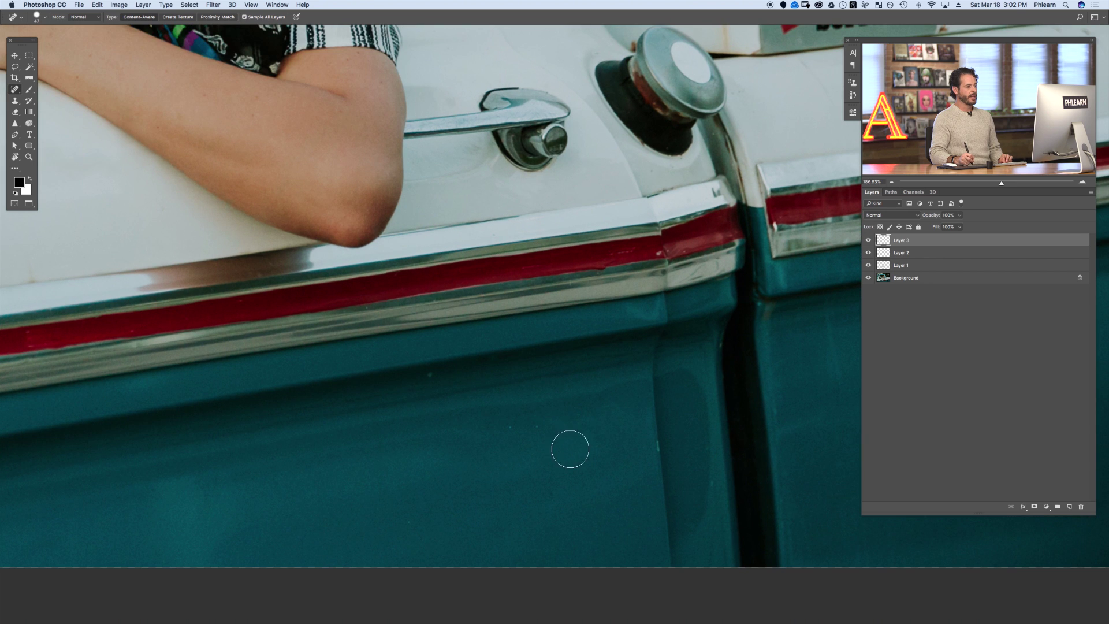
key("super+z")
mouse_move(553, 422)
left_mouse_down()
mouse_move(538, 451)
mouse_move(559, 455)
mouse_move(569, 432)
mouse_move(551, 414)
mouse_move(557, 439)
left_mouse_up()
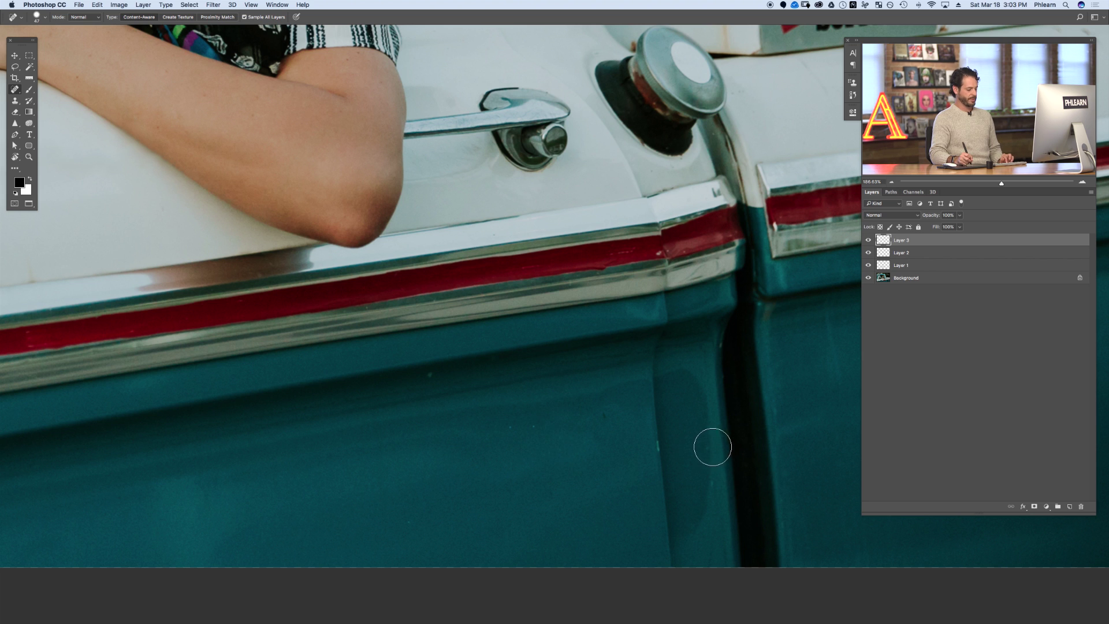
key("super+z")
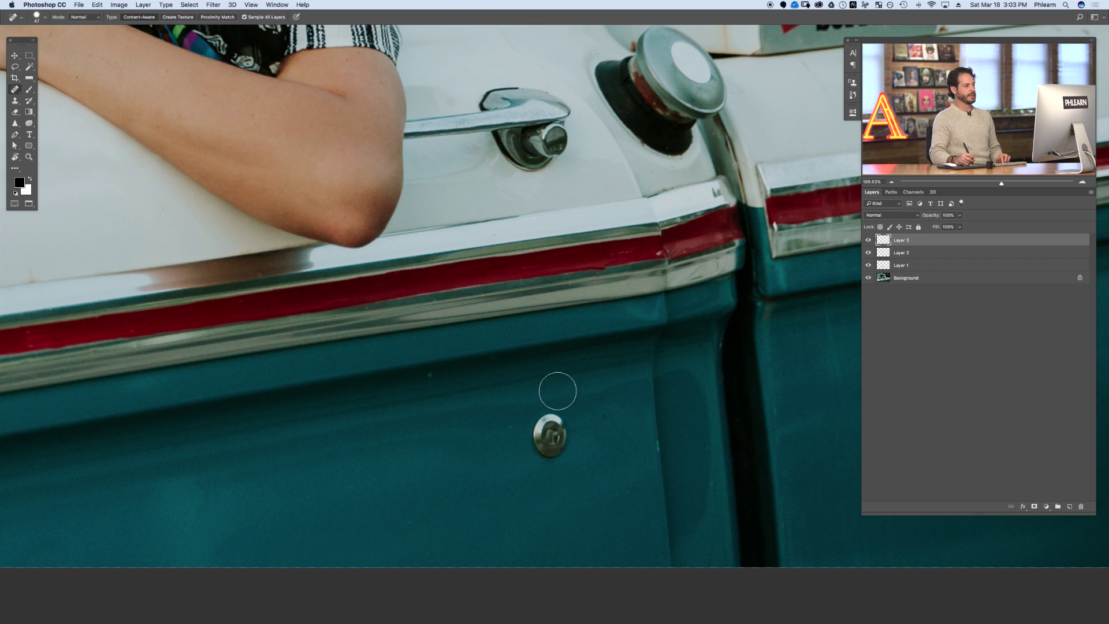
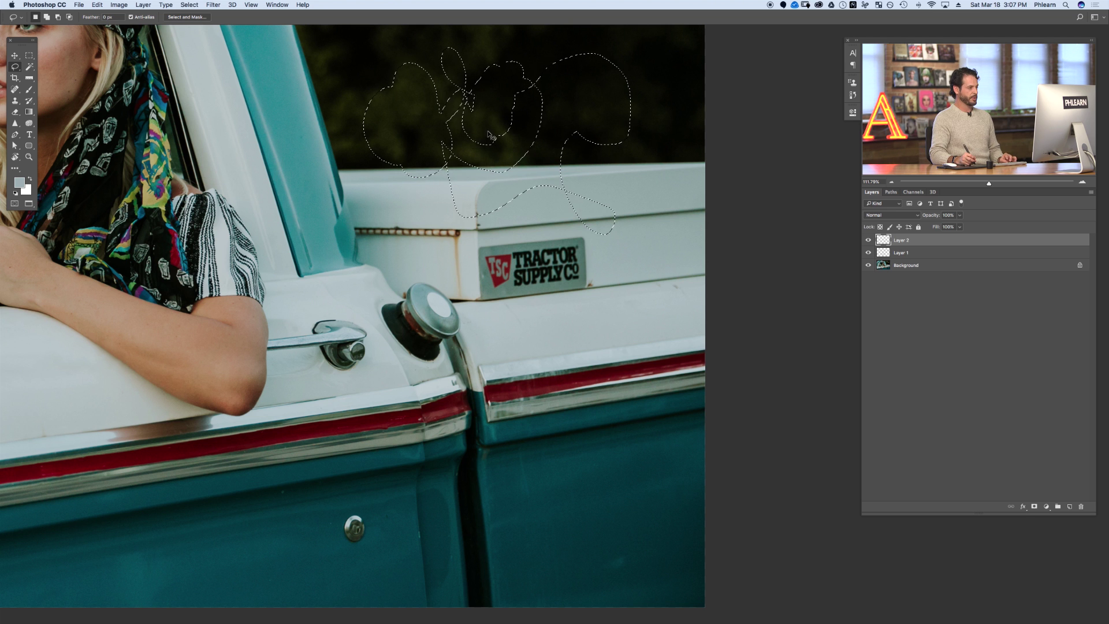
- Clear the freehand selection and switch to the Polygonal Lasso Tool for the Tractor Supply Co sign
key("super+d")
left_click_drag(508, 274, 595, 267)
left_click_drag(744, 301, 640, 319)
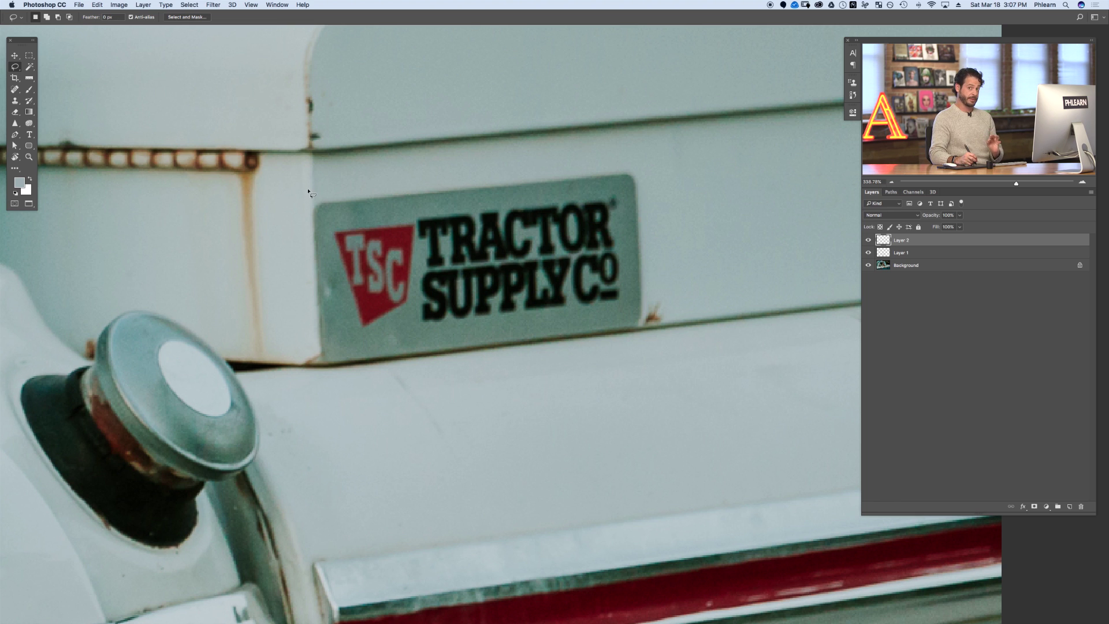
key("c")
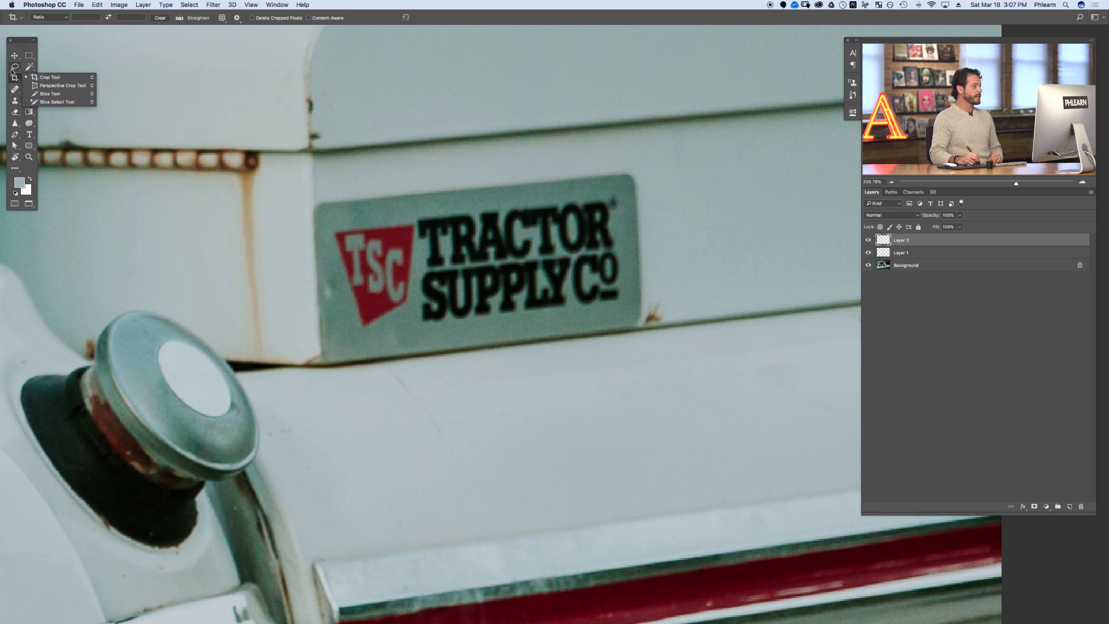
left_click_drag(19, 66, 63, 76)
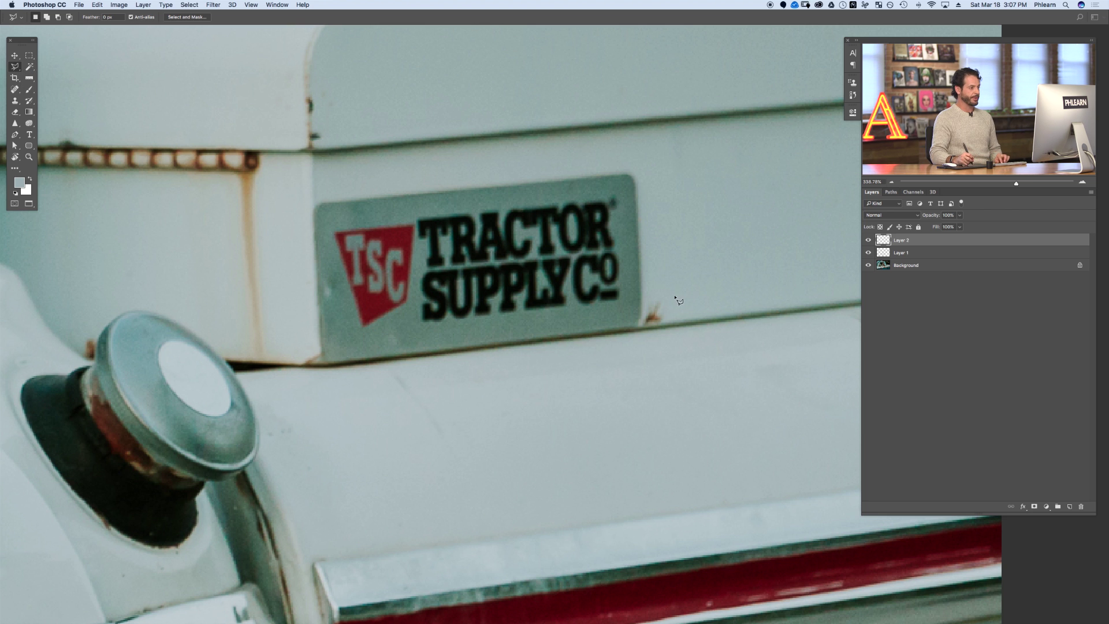
- Draw a four-cornered Polygonal Lasso selection around the Tractor Supply Co sign, following the seam below it and including some panel above and beside it
left_click_drag(691, 313, 773, 314)
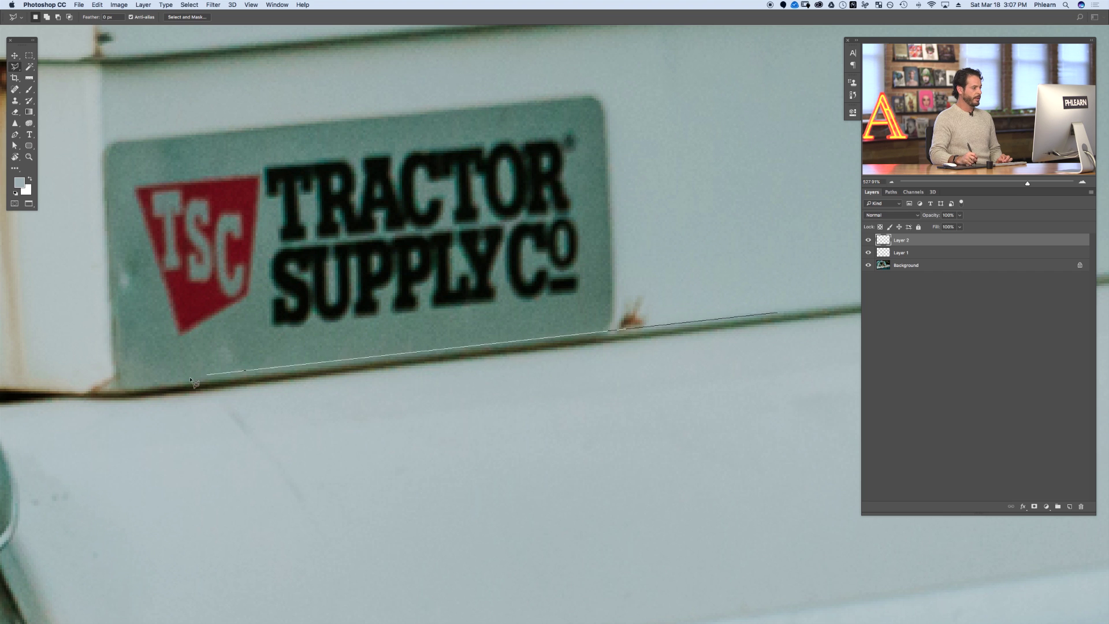
left_click(118, 386)
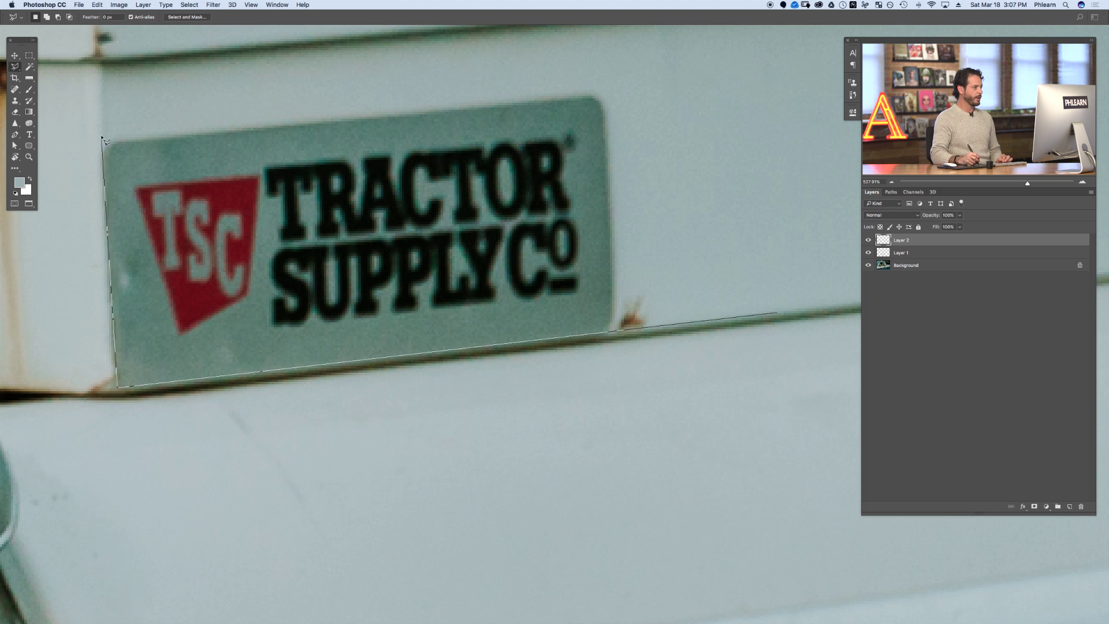
left_click(104, 98)
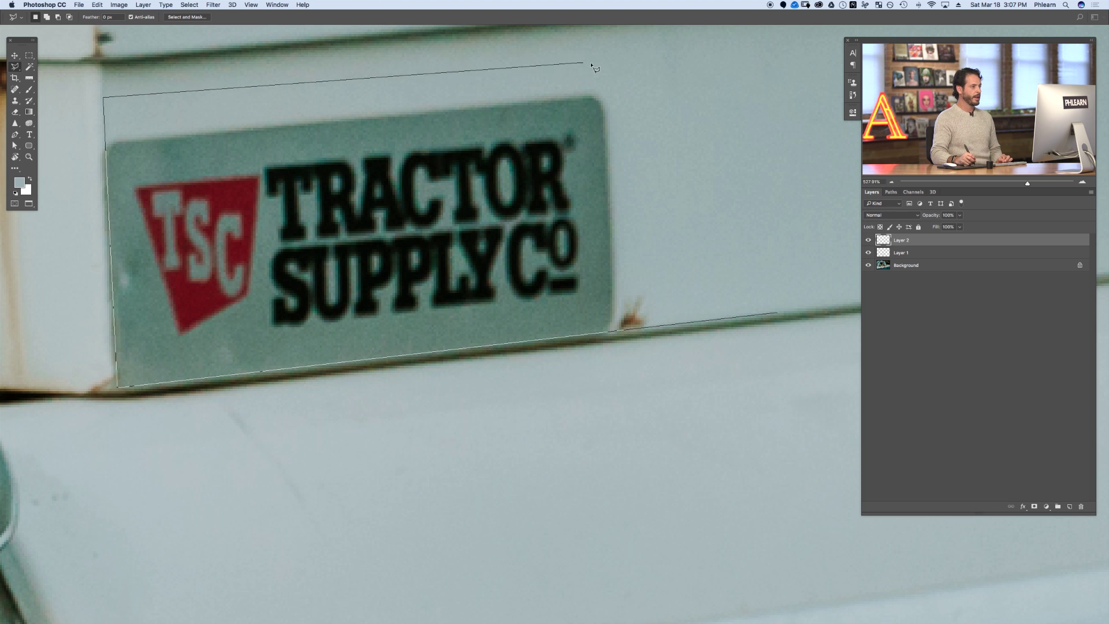
left_click(708, 45)
left_click(778, 313)
scroll(473, 220, "down", 3)
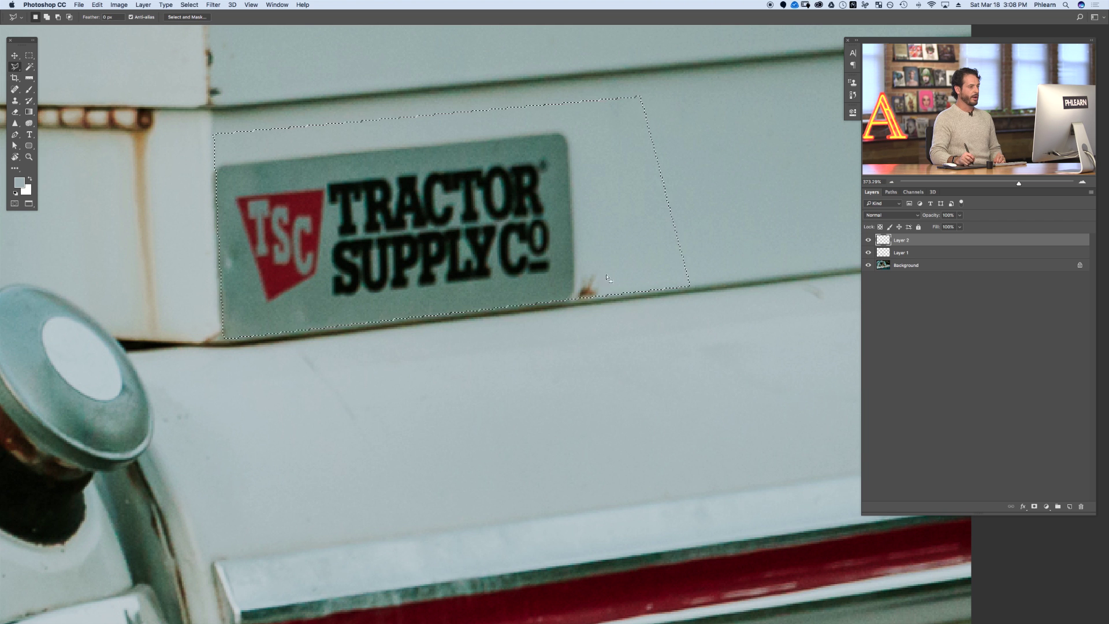
scroll(193, 149, "up", 4)
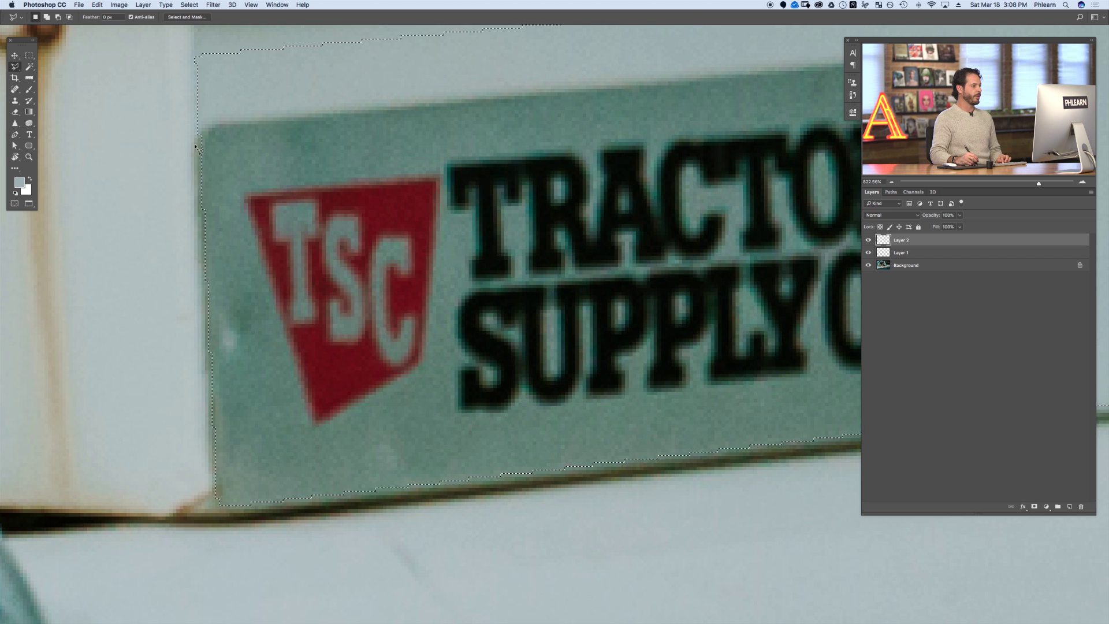
scroll(224, 230, "down", 4)
left_click_drag(403, 288, 391, 303)
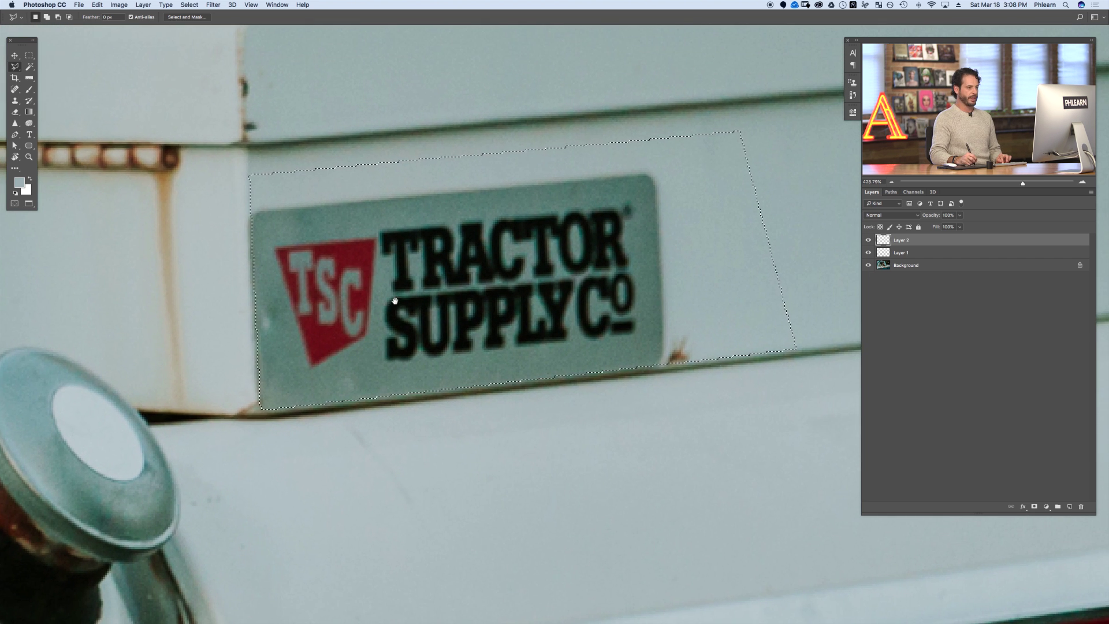
scroll(461, 263, "down", 2)
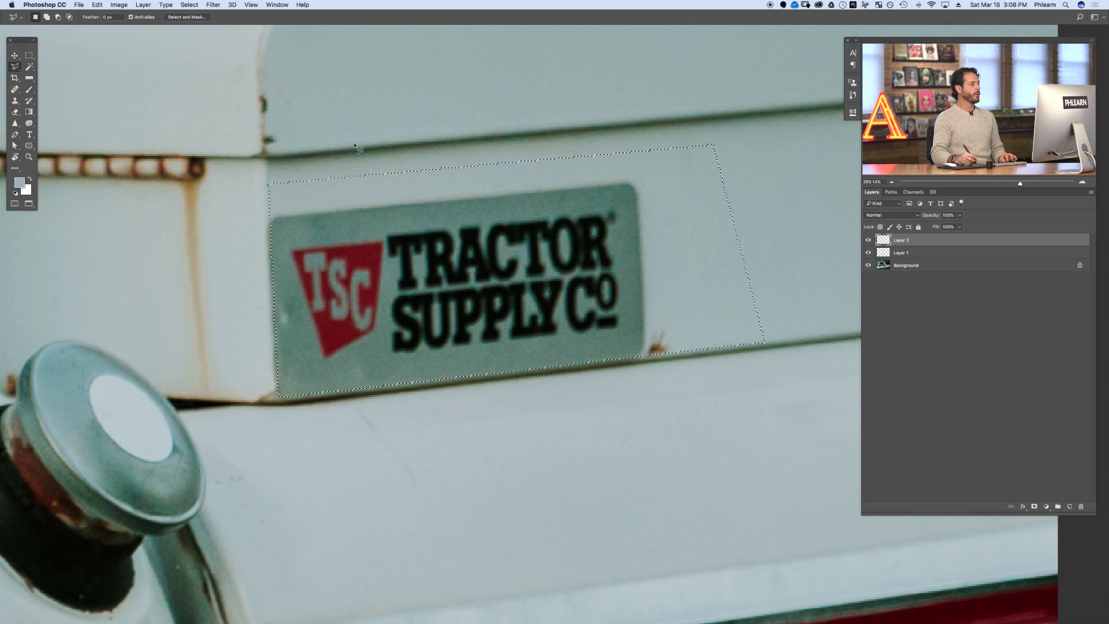
- Open the sign's selection in Select and Mask
left_click(186, 4)
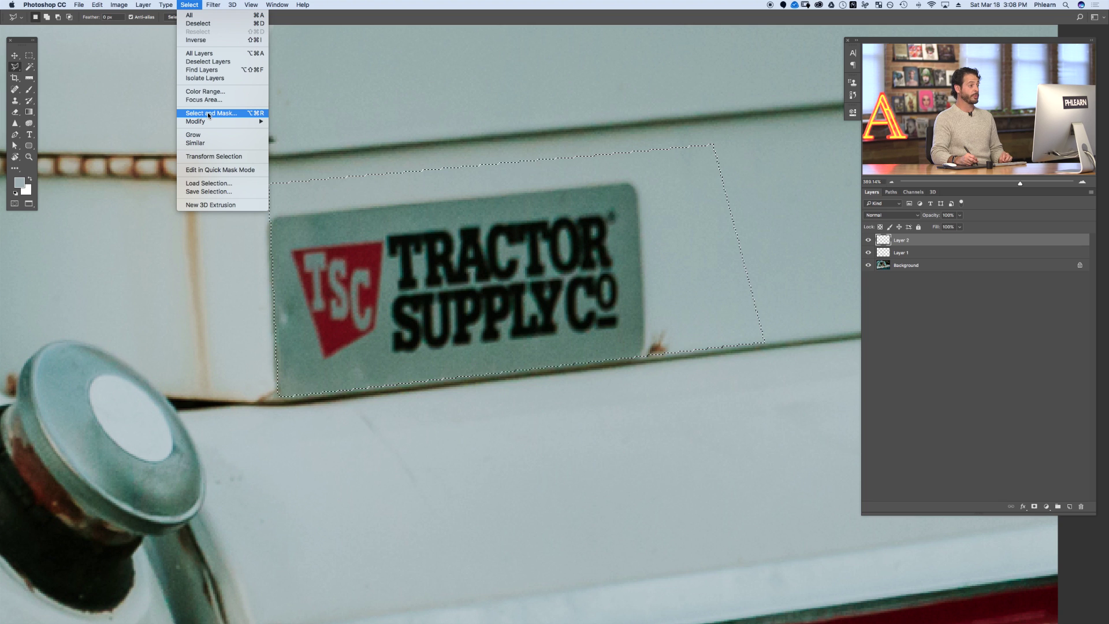
left_click(241, 112)
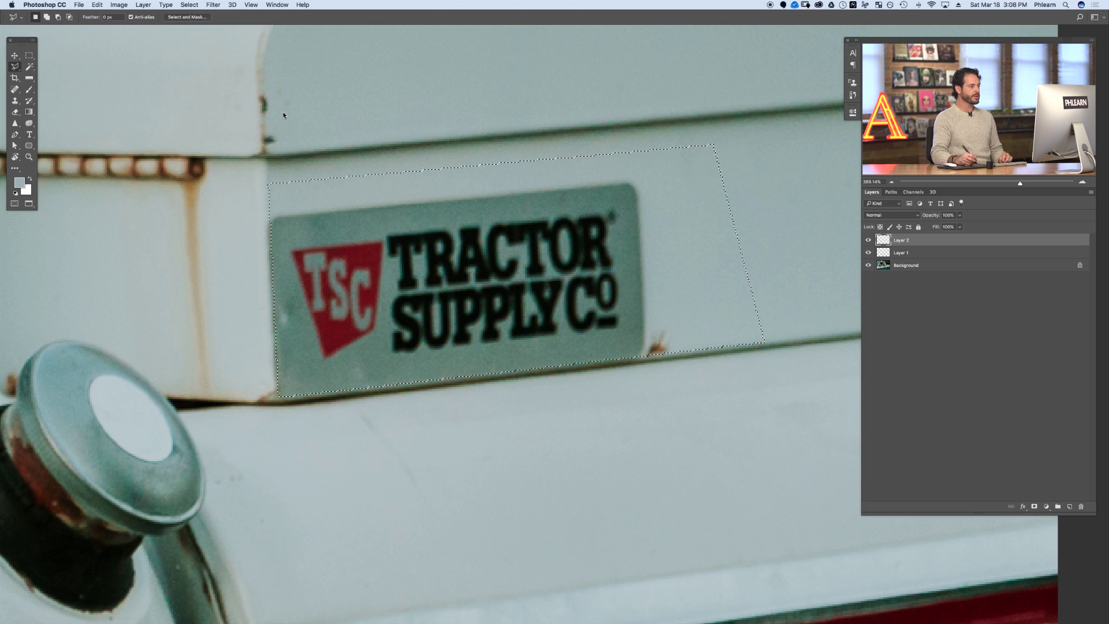
left_click_drag(436, 245, 406, 243)
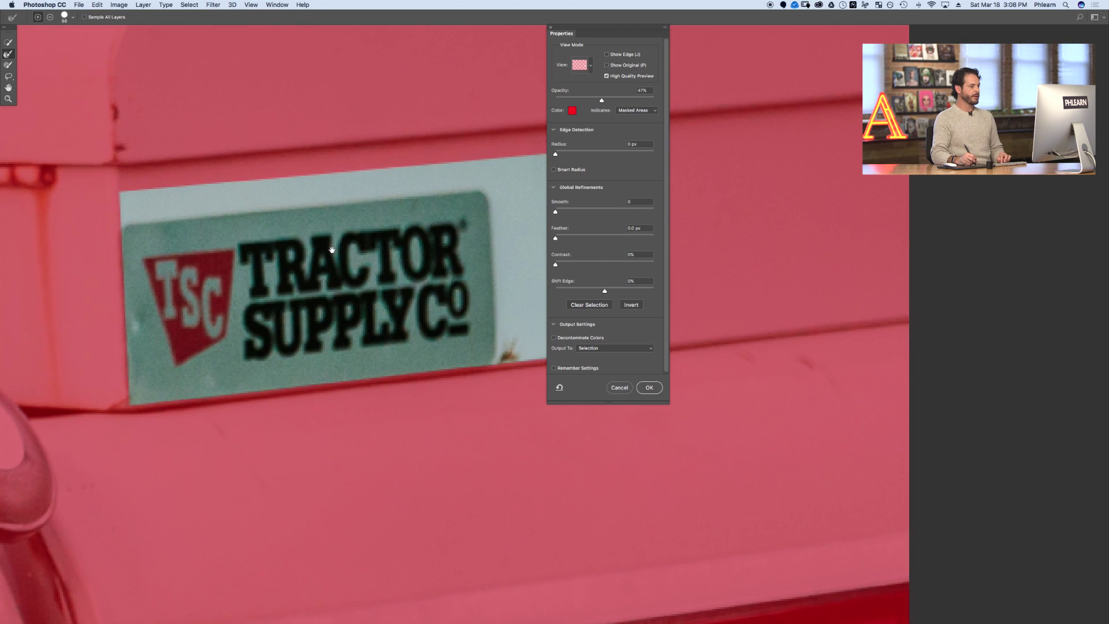
- Preview the selection in the Black & White, On White, On Layers, On Black, Marching Ants and Onion Skin views, and return to Overlay
left_click(591, 69)
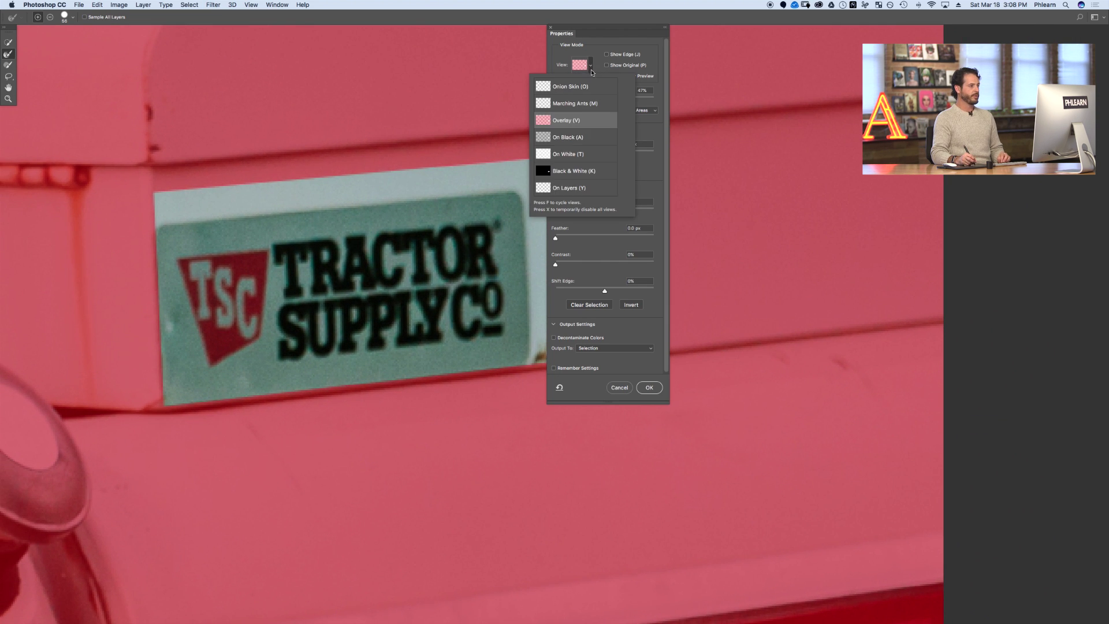
left_click(593, 171)
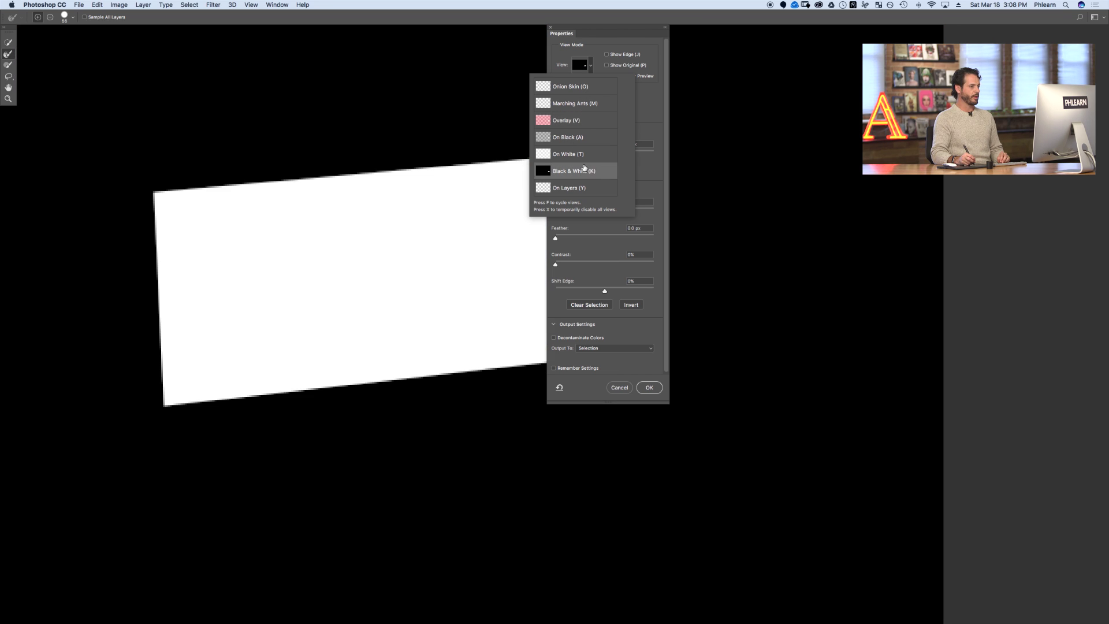
left_click(587, 155)
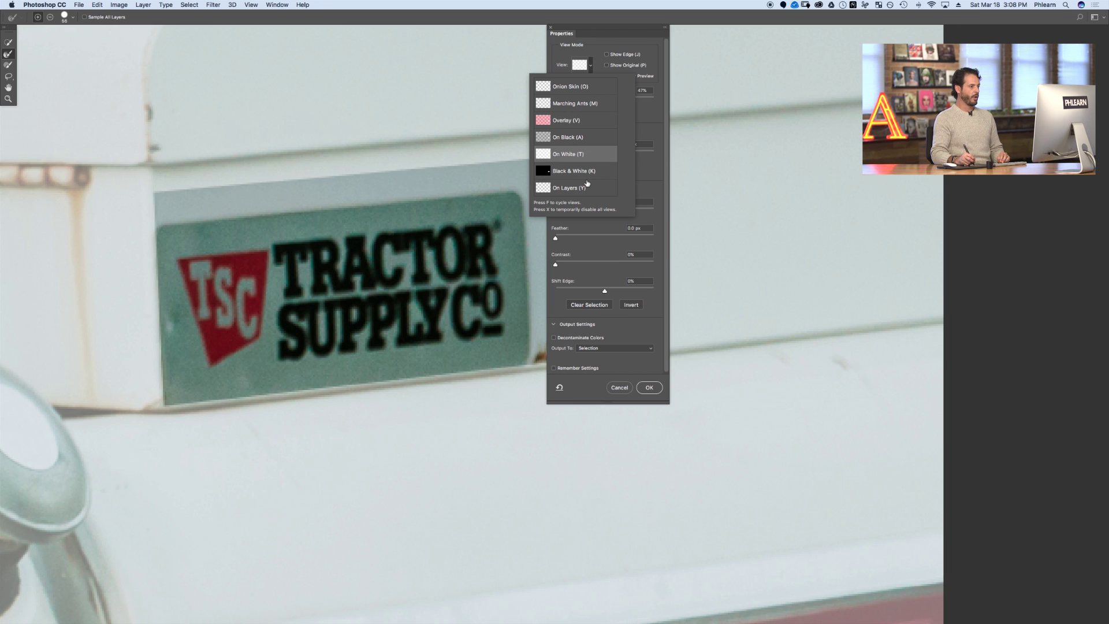
left_click(583, 187)
left_click(584, 137)
left_click(584, 120)
left_click(581, 104)
left_click(578, 88)
left_click(579, 104)
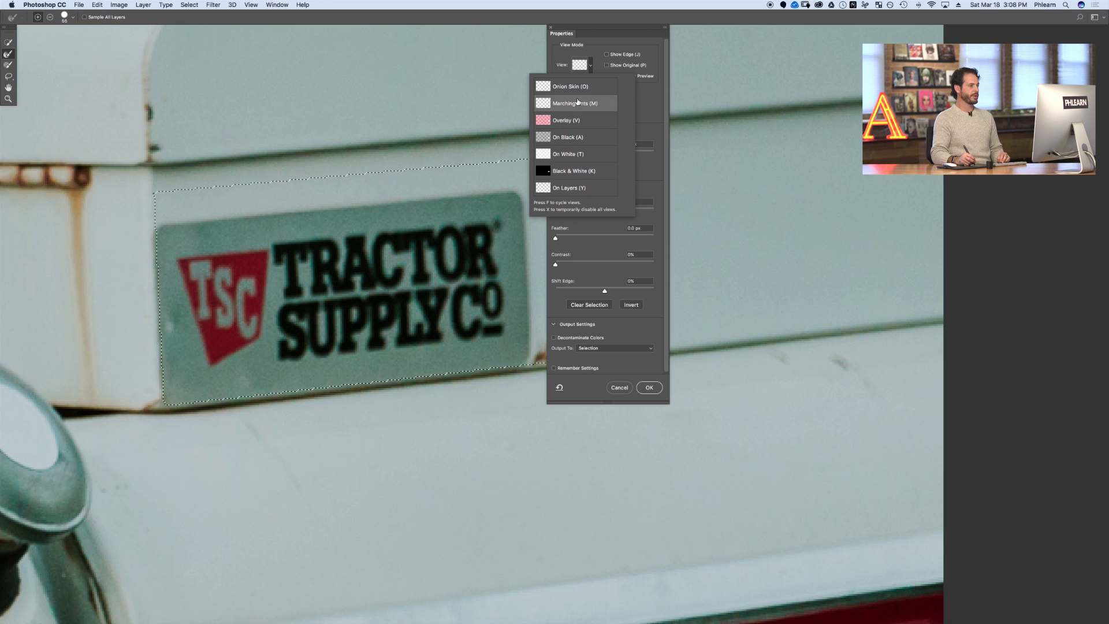
left_click(581, 120)
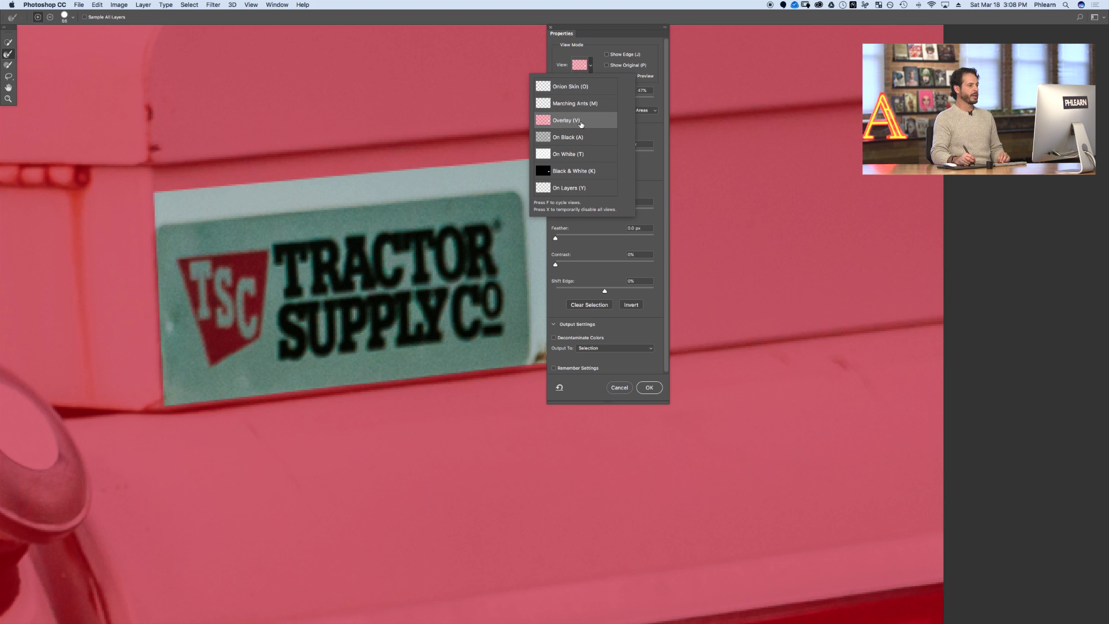
left_click(650, 62)
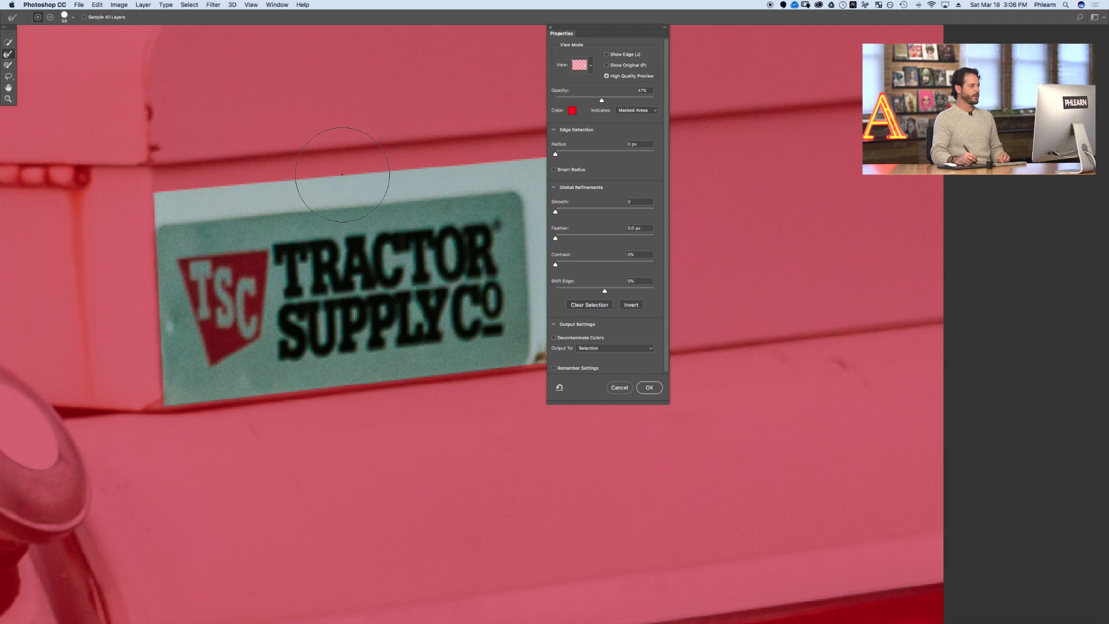
- Try the red overlay at 100% opacity, and set its opacity to 51%
left_click_drag(454, 224, 343, 194)
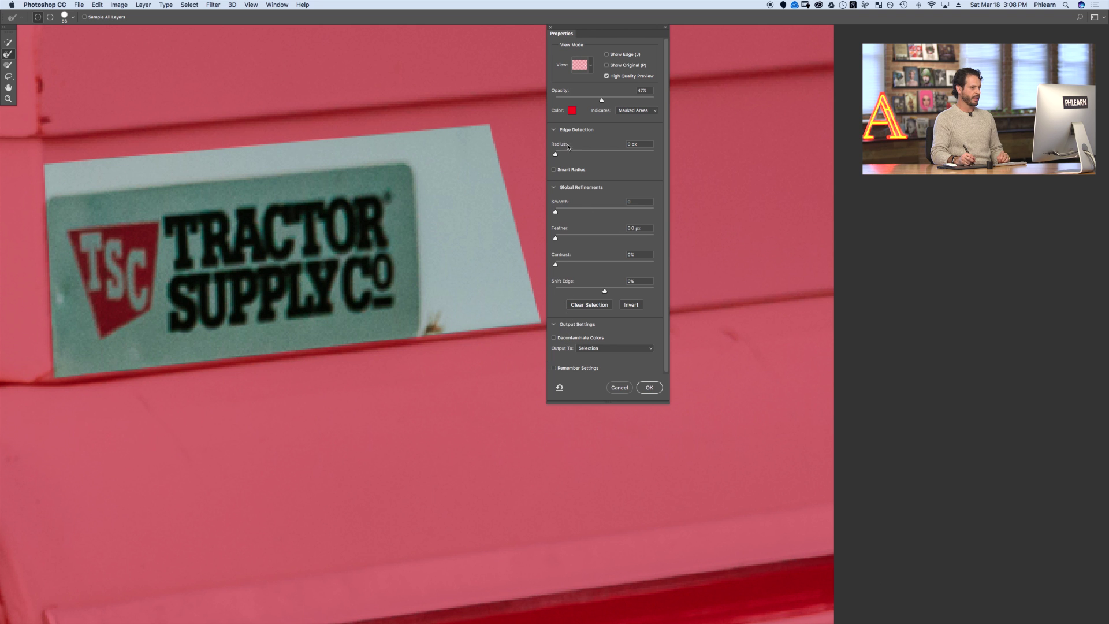
left_click_drag(603, 102, 702, 94)
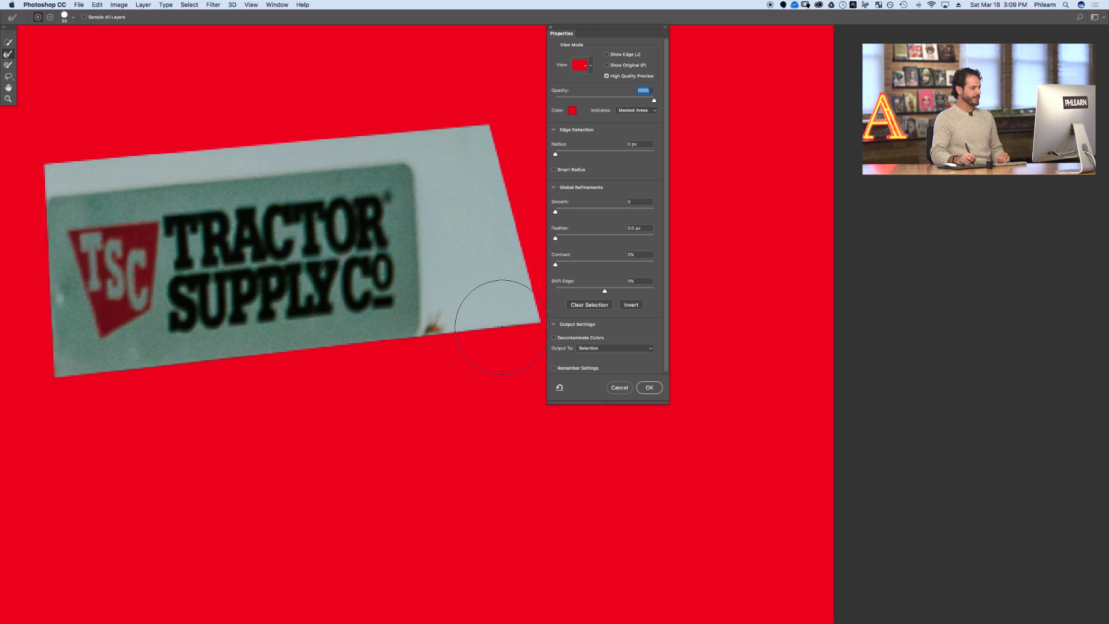
left_click_drag(637, 94, 617, 99)
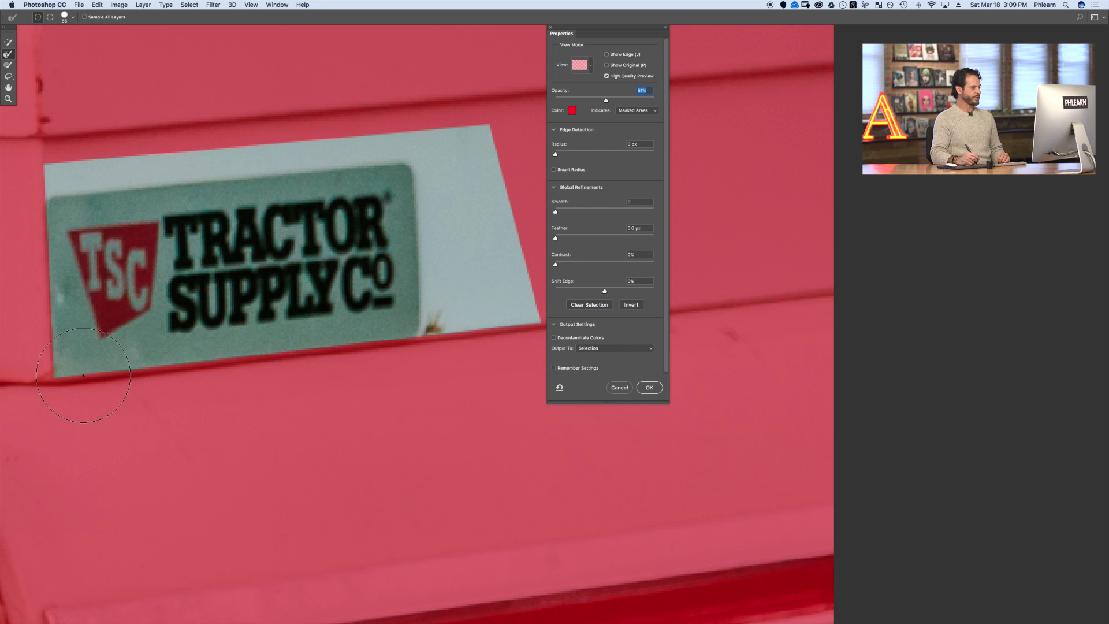
- Compare the selection edge in the Marching Ants, Overlay and On Black views, and go back to Overlay
left_click(579, 66)
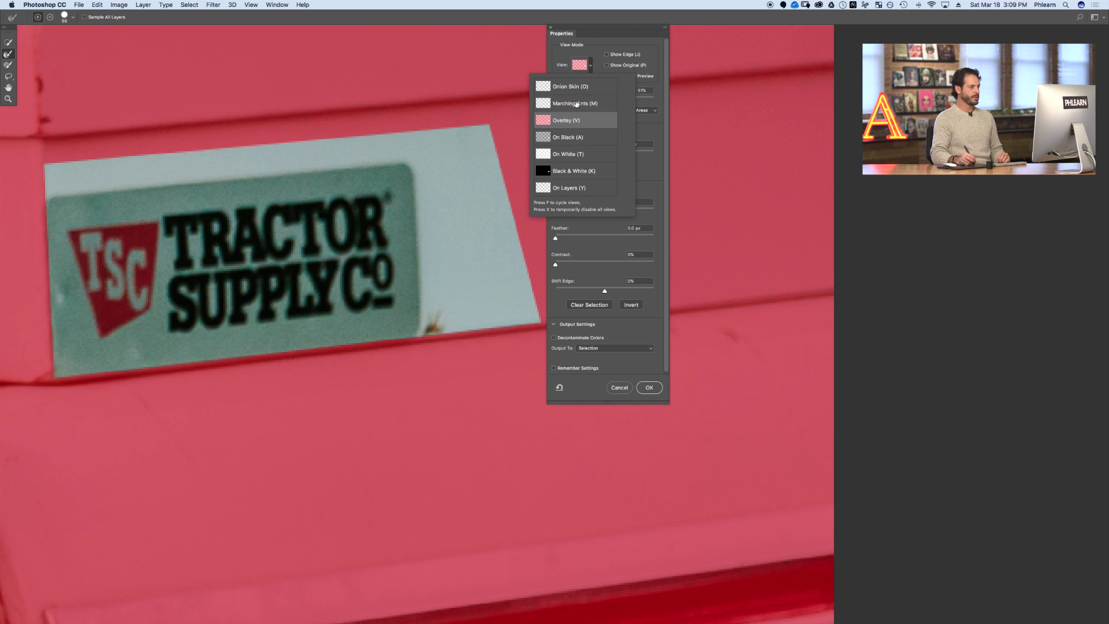
left_click(576, 104)
left_click(580, 67)
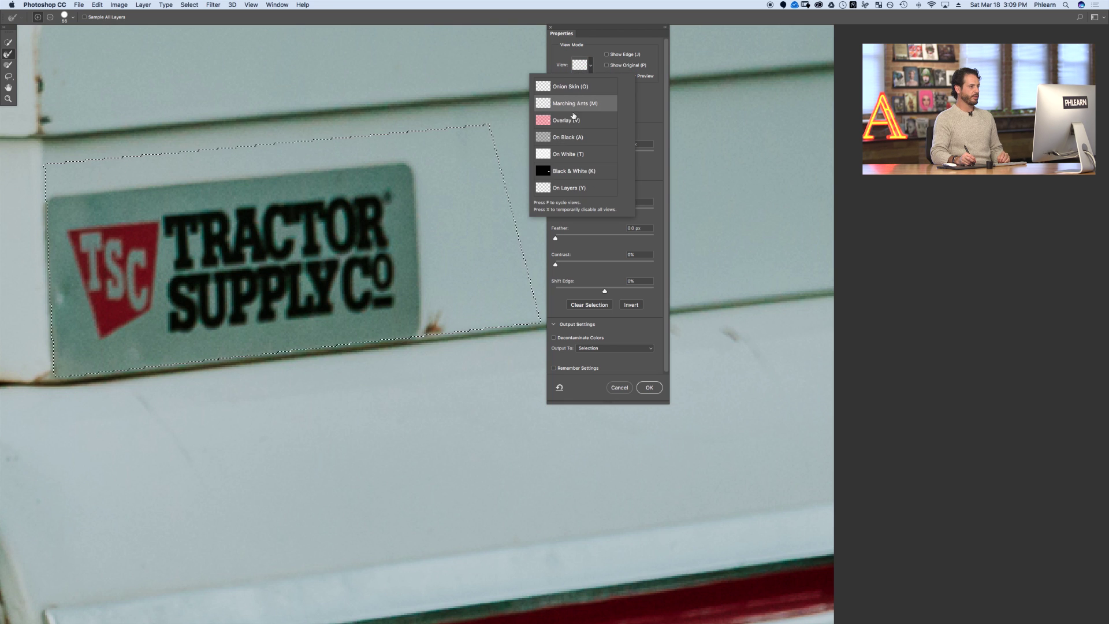
left_click(571, 121)
left_click(579, 66)
left_click(578, 66)
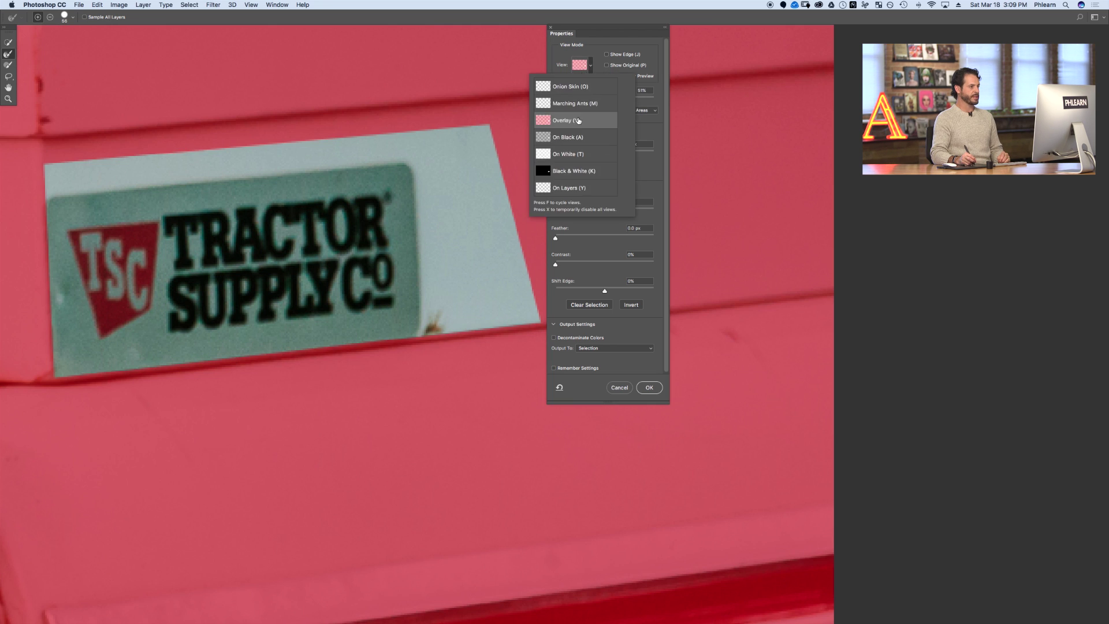
left_click(569, 138)
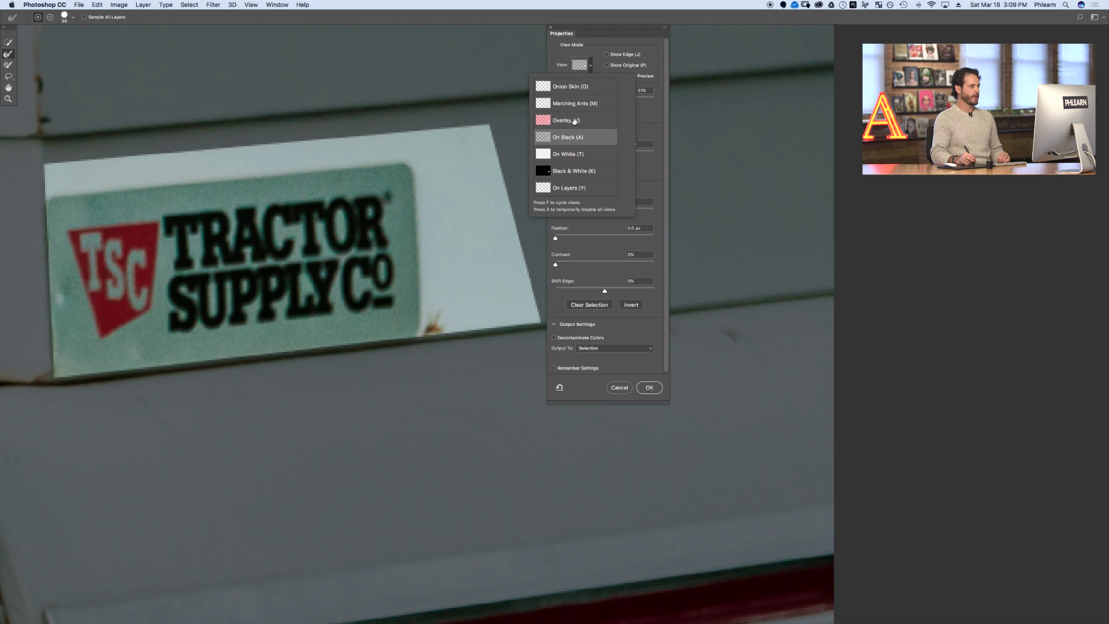
left_click(573, 121)
left_click(594, 52)
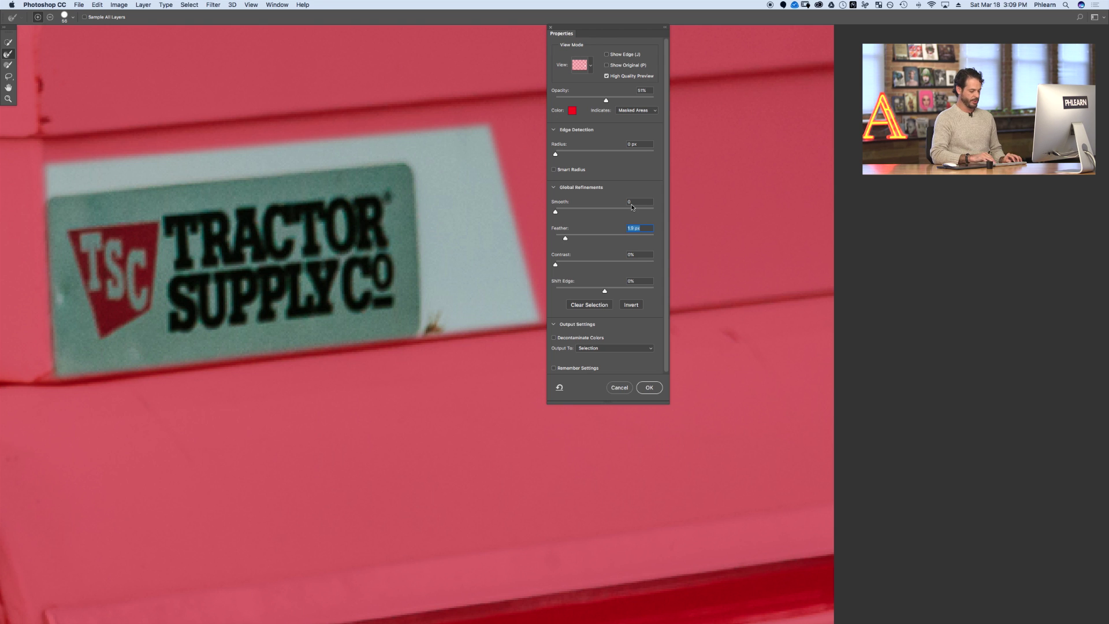
- Set the selection's feather to 1.5 px
type("1.5")
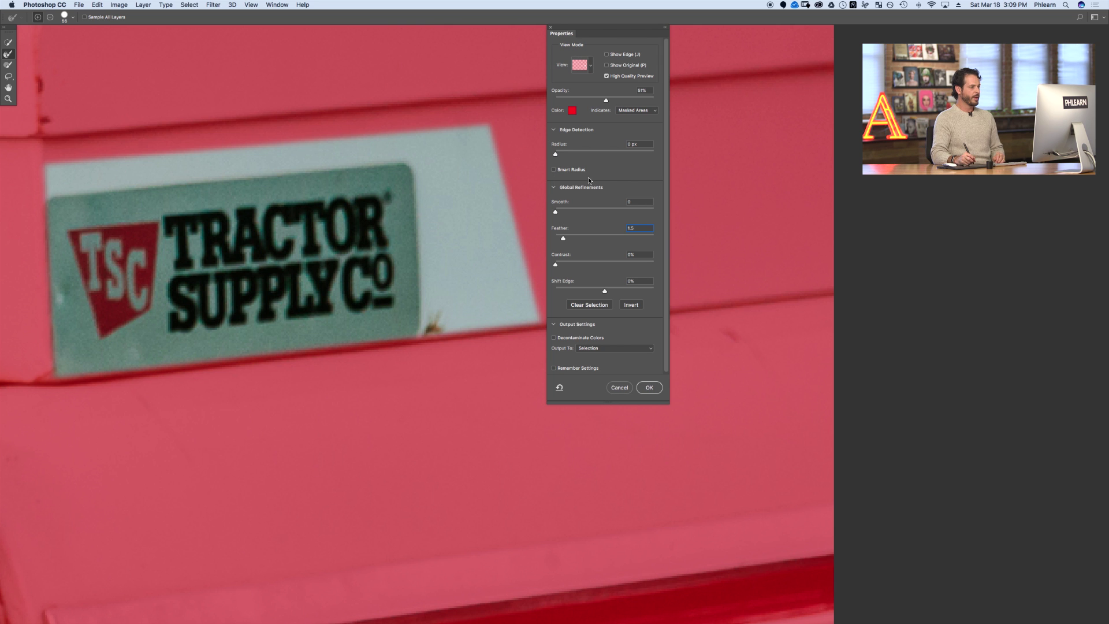